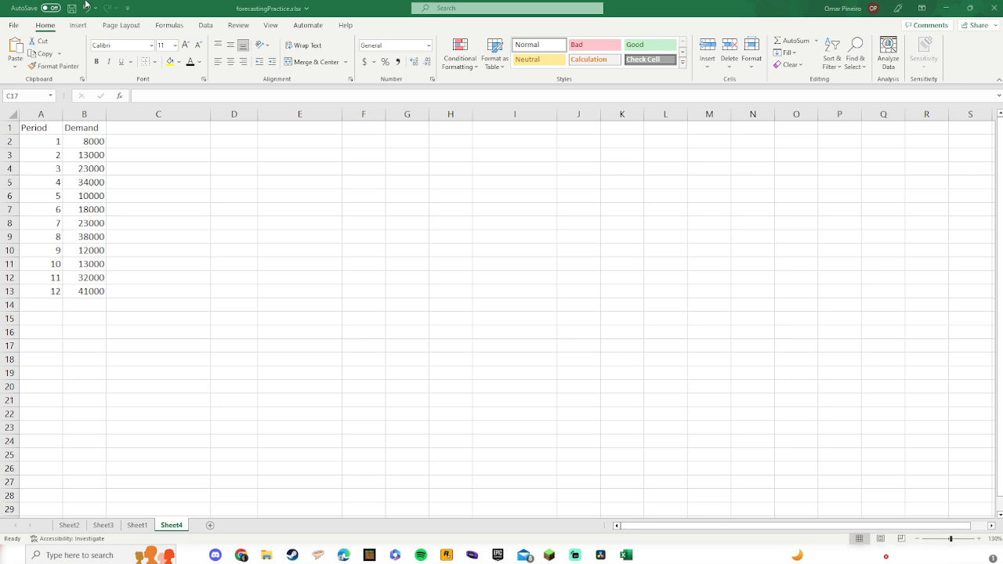
Step: Insert a line chart of the Demand column values
{"action": "left_click", "coordinate": [88, 133]}
{"action": "left_click_drag", "start_coordinate": [88, 132], "coordinate": [94, 292]}
{"action": "left_click", "coordinate": [78, 25]}
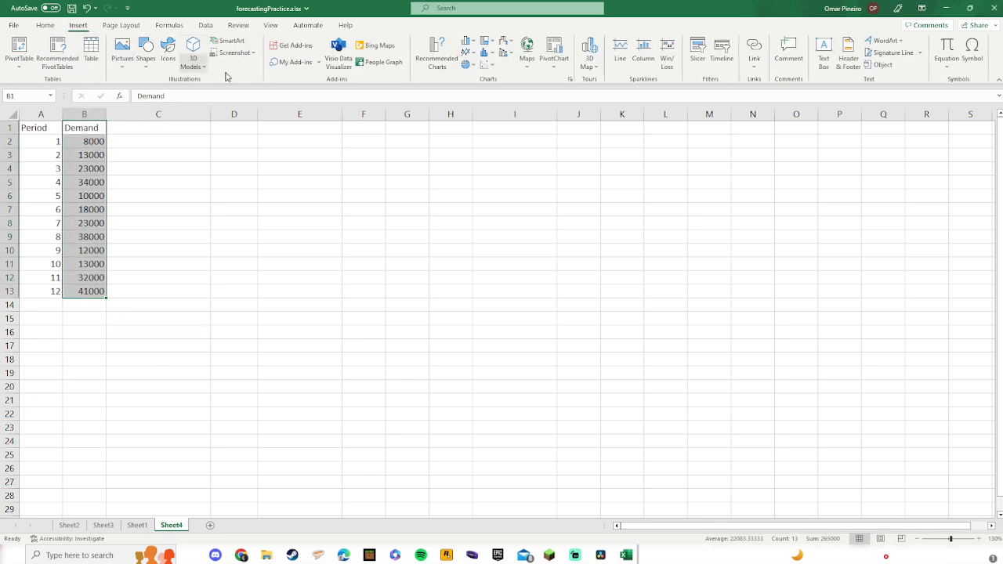
{"action": "left_click", "coordinate": [468, 53]}
{"action": "left_click", "coordinate": [475, 87]}
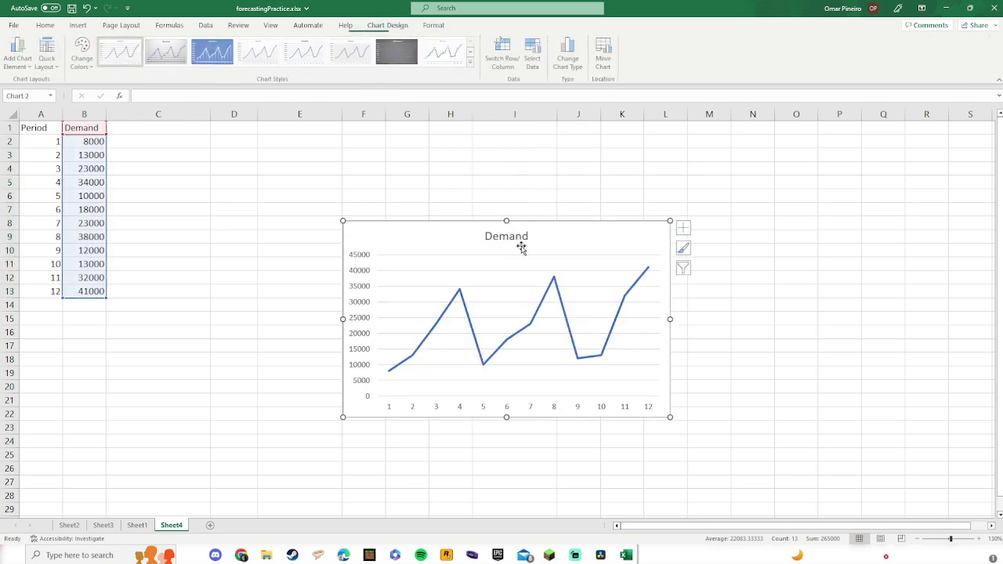
{"action": "mouse_move", "coordinate": [399, 374]}
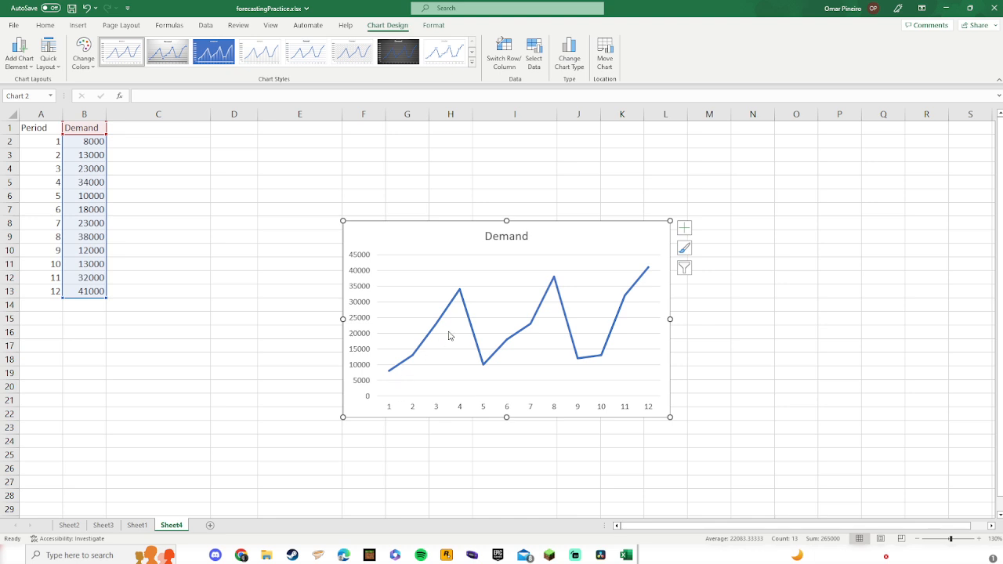
Step: Delete the Demand line chart from the sheet
{"action": "left_click", "coordinate": [460, 294]}
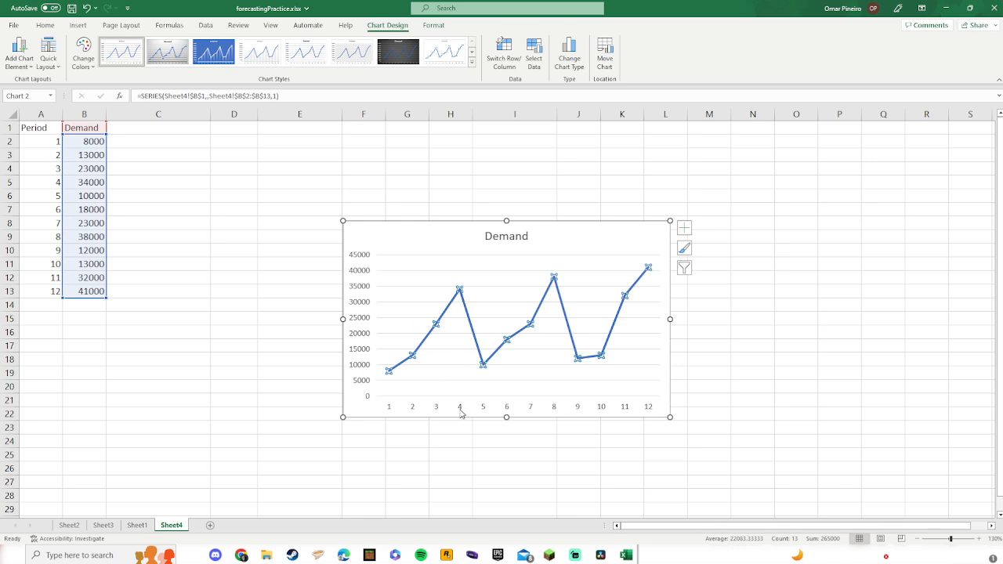
{"action": "left_click", "coordinate": [575, 245]}
{"action": "key", "text": "Delete"}
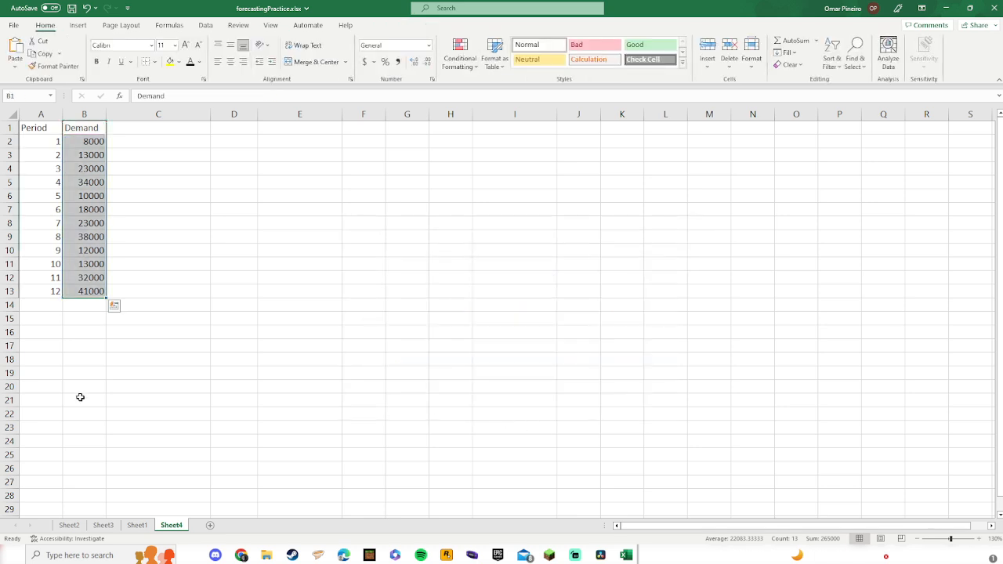
Step: Enter the label P= in A21 with the value 4 next to it in B21
{"action": "left_click", "coordinate": [40, 347]}
{"action": "left_click", "coordinate": [38, 403]}
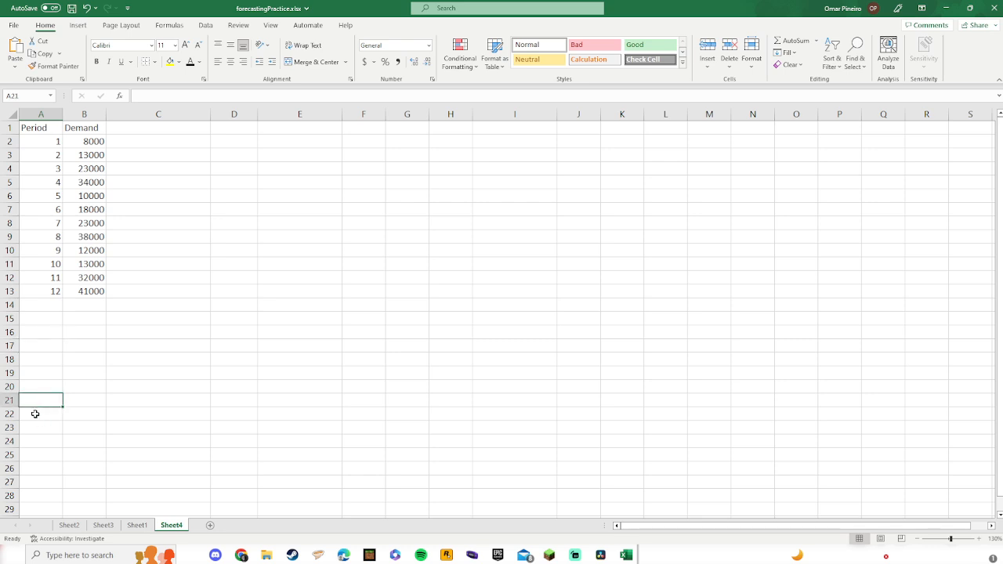
{"action": "type", "text": "P="}
{"action": "key", "text": "Tab"}
{"action": "type", "text": "4"}
{"action": "key", "text": "Tab"}
{"action": "left_click", "coordinate": [35, 414]}
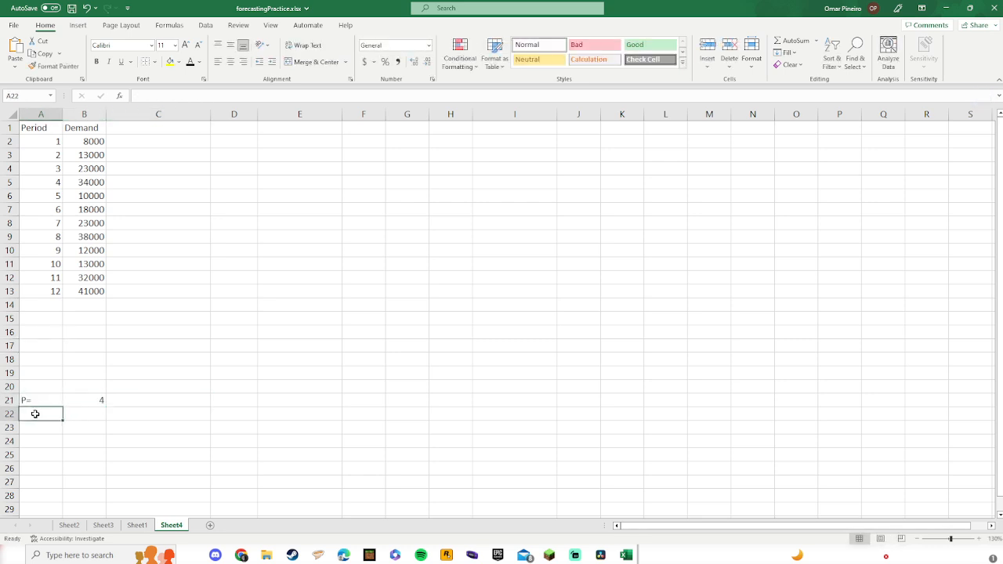
Step: Add the labels L= and T= in the two cells below P=
{"action": "type", "text": "L="}
{"action": "key", "text": "Return"}
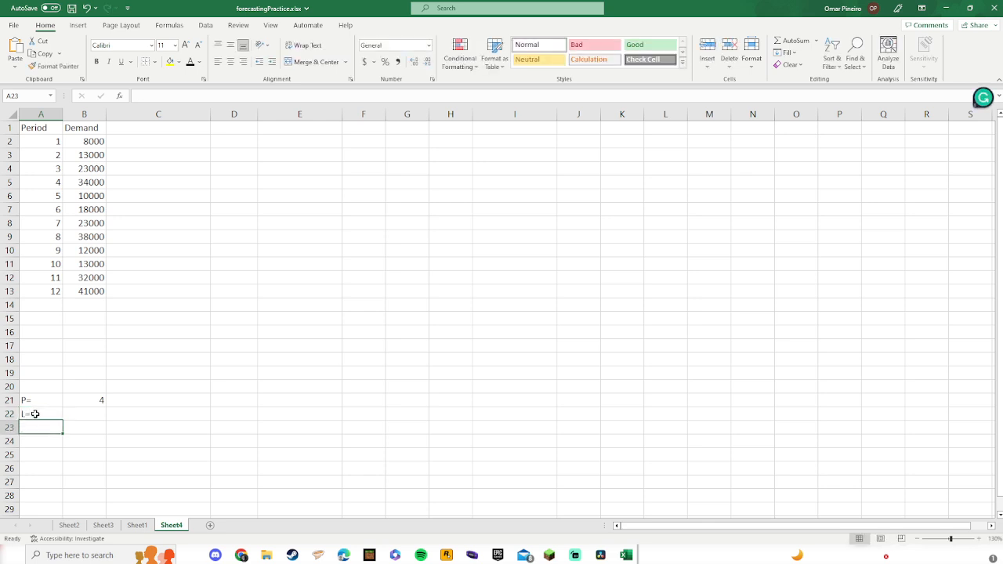
{"action": "type", "text": "T="}
{"action": "key", "text": "Tab"}
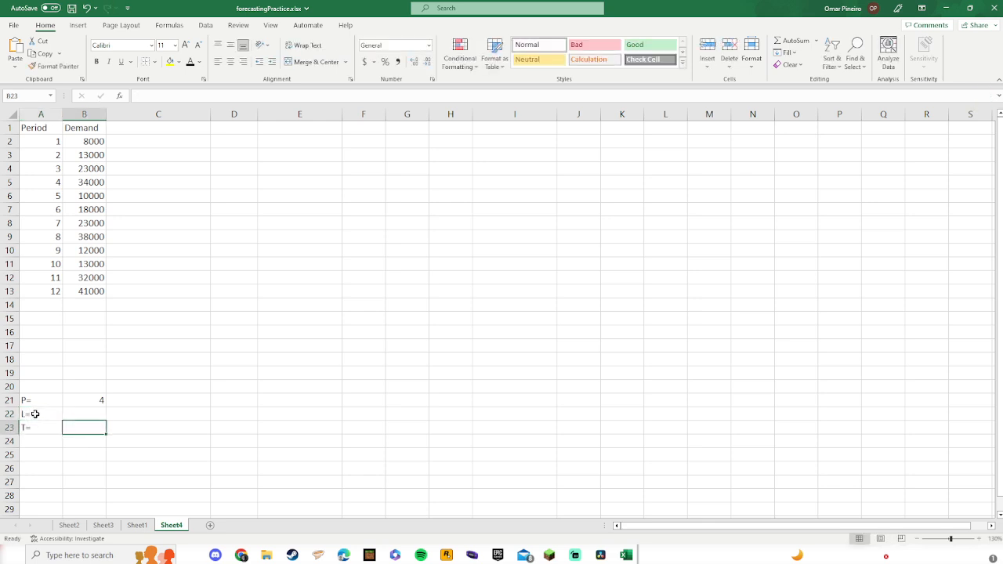
Step: Add the header Deseasonalized Demand in C1
{"action": "left_click", "coordinate": [128, 132]}
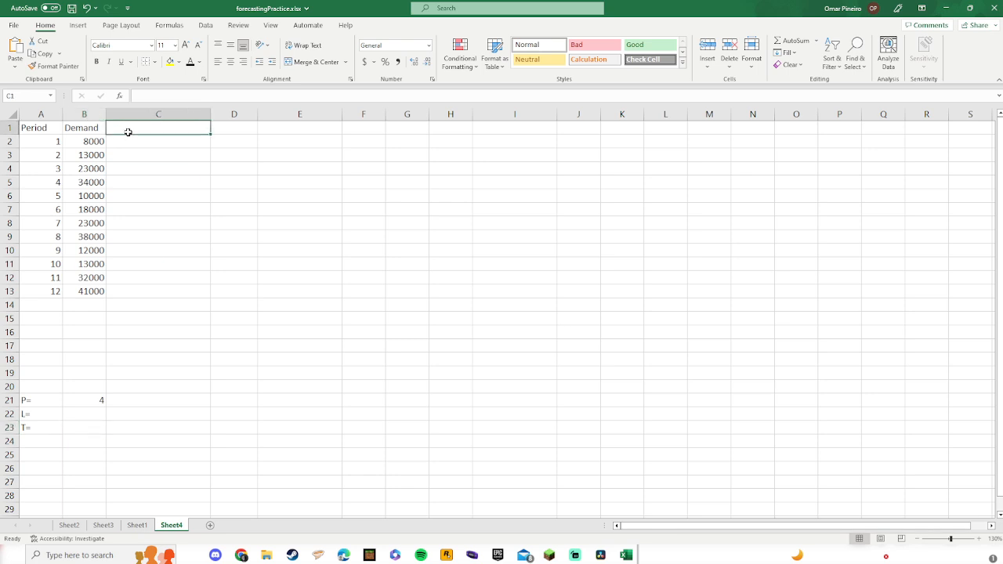
{"action": "type", "text": "Deseasonialized"}
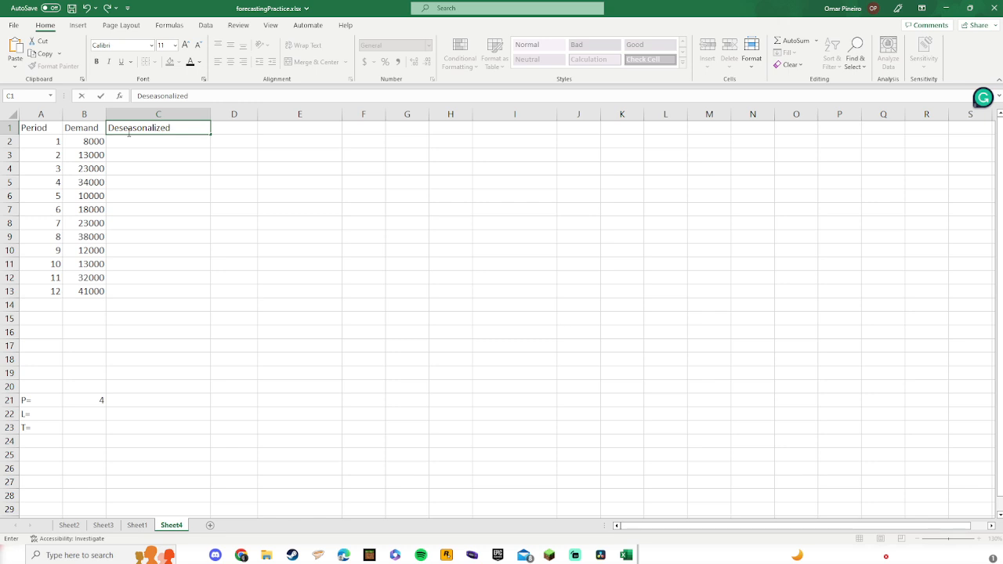
{"action": "key", "text": "Tab"}
{"action": "left_click", "coordinate": [127, 132]}
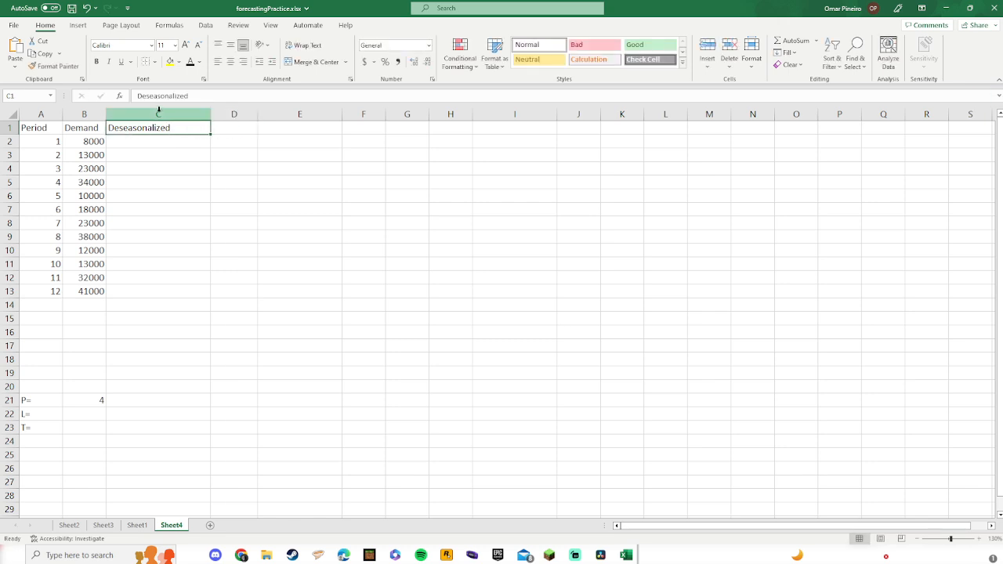
{"action": "left_click", "coordinate": [194, 97]}
{"action": "type", "text": "Demand"}
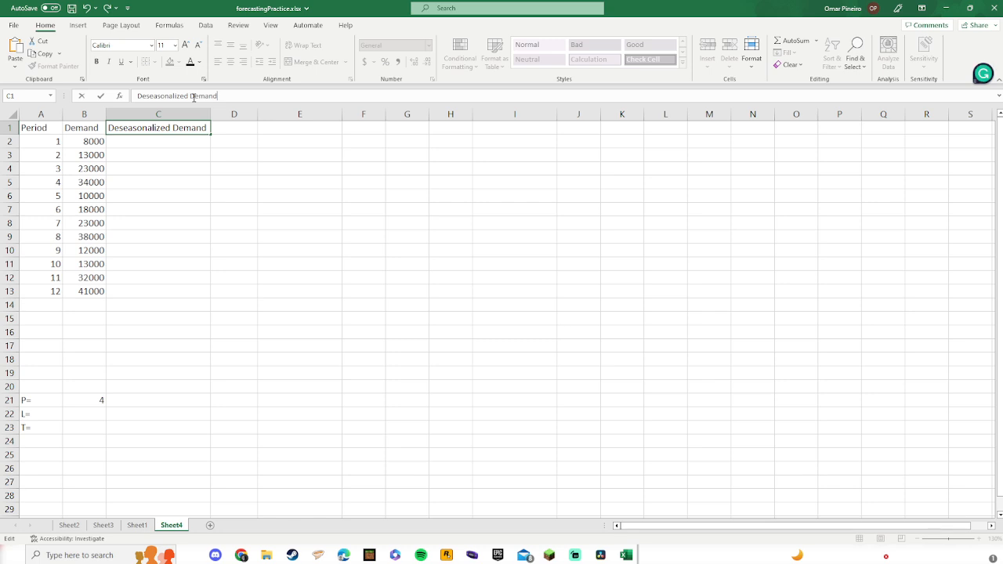
{"action": "left_click", "coordinate": [230, 130]}
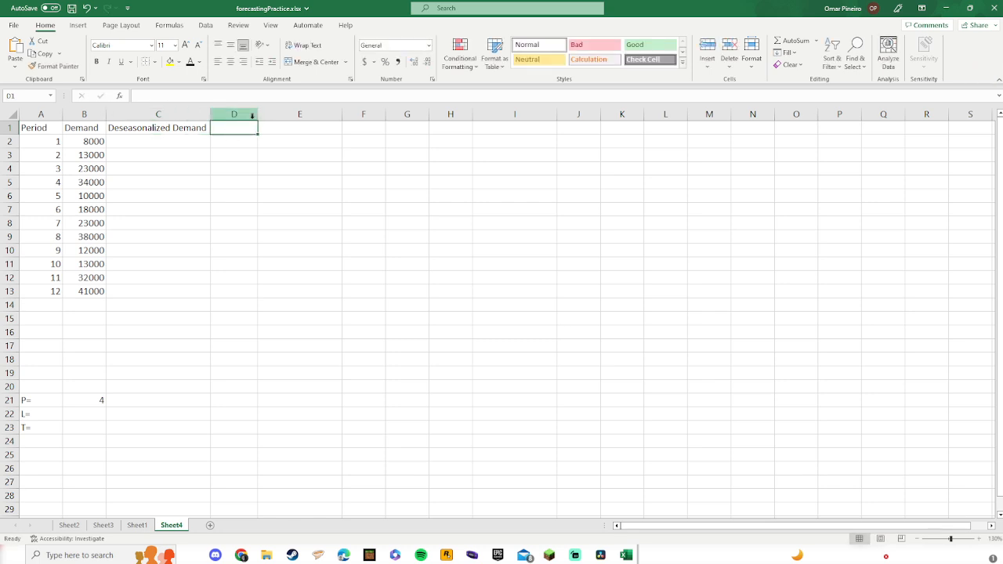
Step: Enter the header Dbar=L+tT in D1 and adjust column D's width to fit
{"action": "left_click_drag", "start_coordinate": [257, 117], "coordinate": [290, 117]}
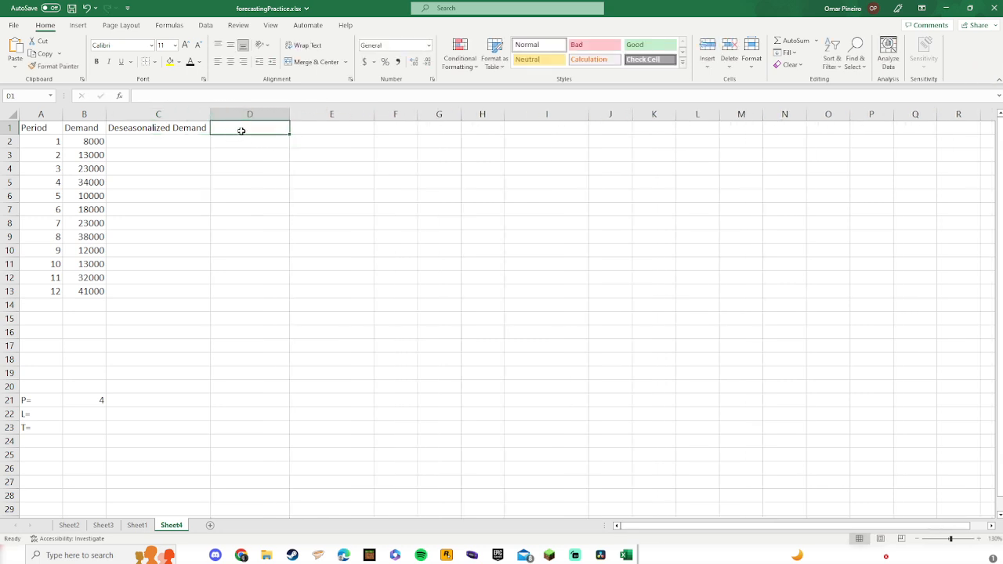
{"action": "type", "text": "Dbar"}
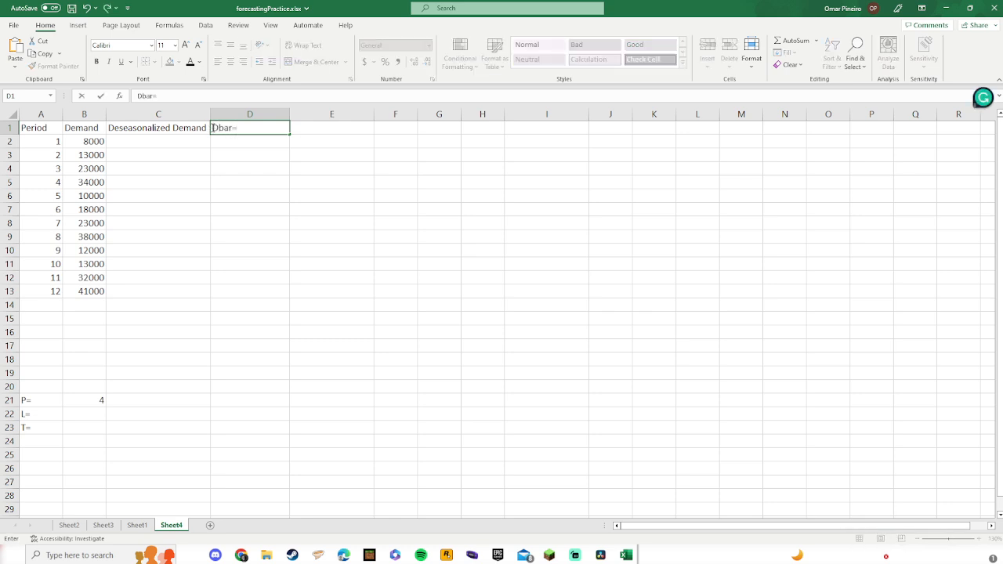
{"action": "type", "text": "=L+tT"}
{"action": "key", "text": "Return"}
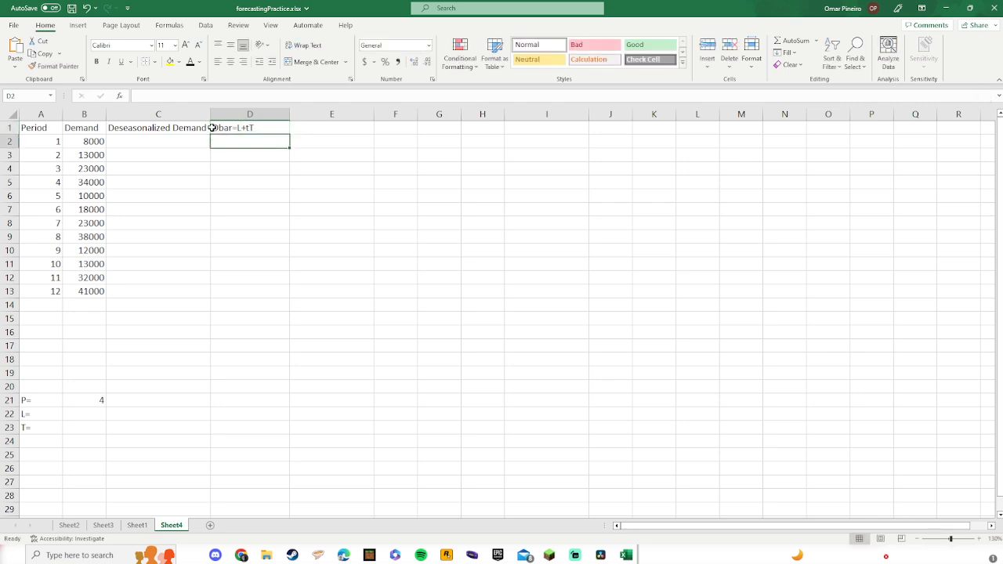
{"action": "left_click_drag", "start_coordinate": [289, 114], "coordinate": [259, 114]}
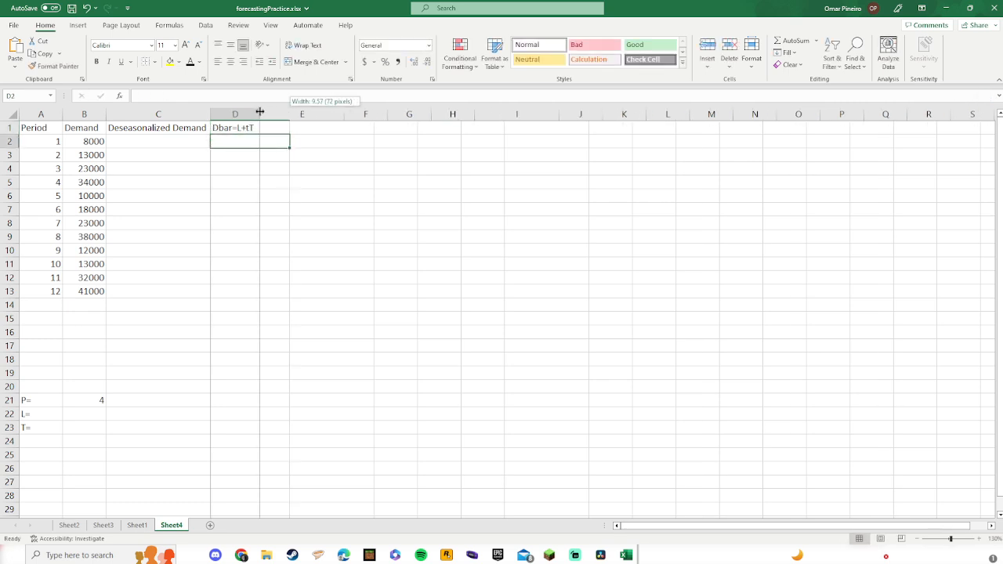
Step: Enter the header St=Demand/Dbar in E1 and narrow column E slightly
{"action": "left_click", "coordinate": [314, 129]}
{"action": "type", "text": "St"}
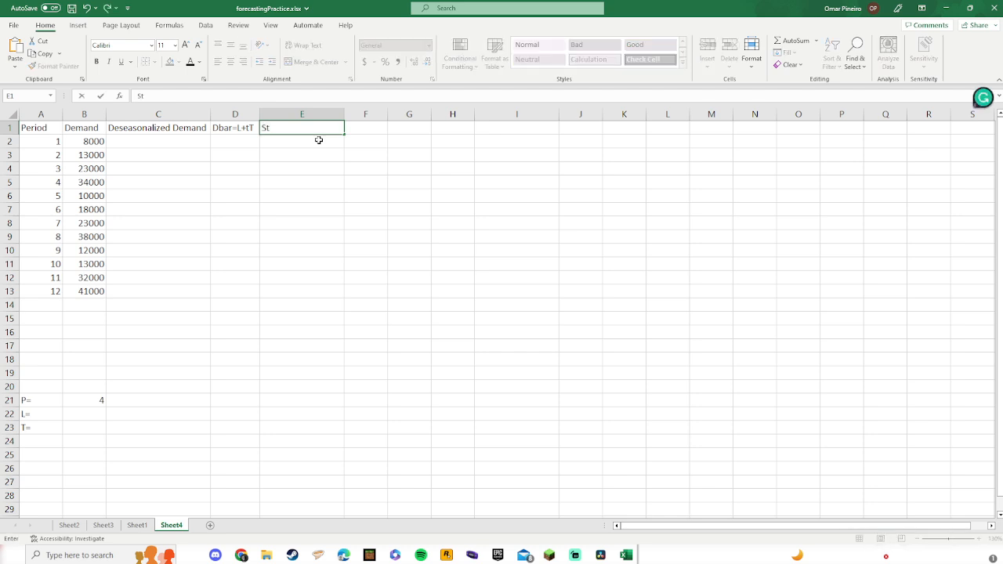
{"action": "type", "text": "=Demand/Dbar"}
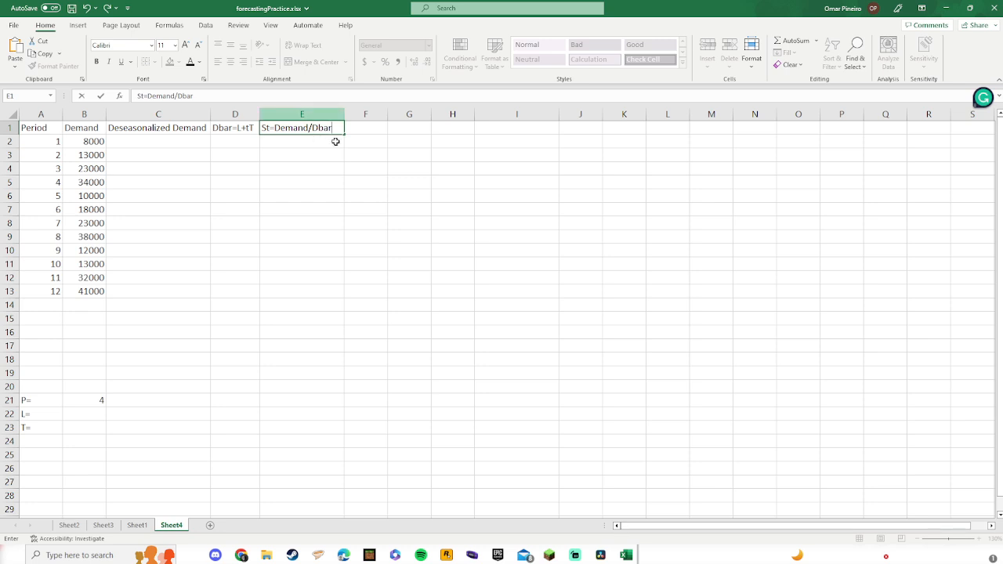
{"action": "key", "text": "Return"}
{"action": "left_click_drag", "start_coordinate": [343, 114], "coordinate": [335, 115]}
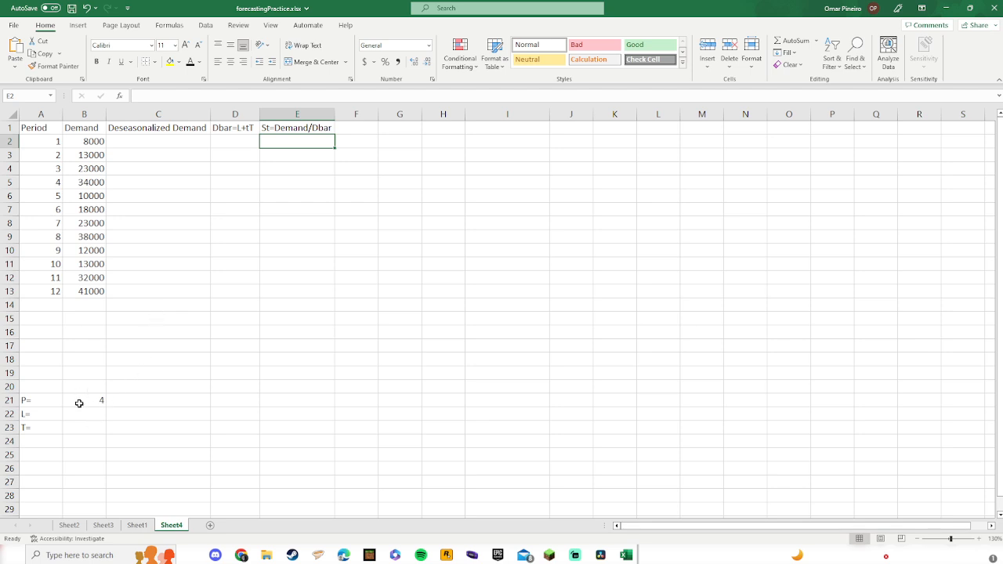
{"action": "left_click", "coordinate": [81, 403]}
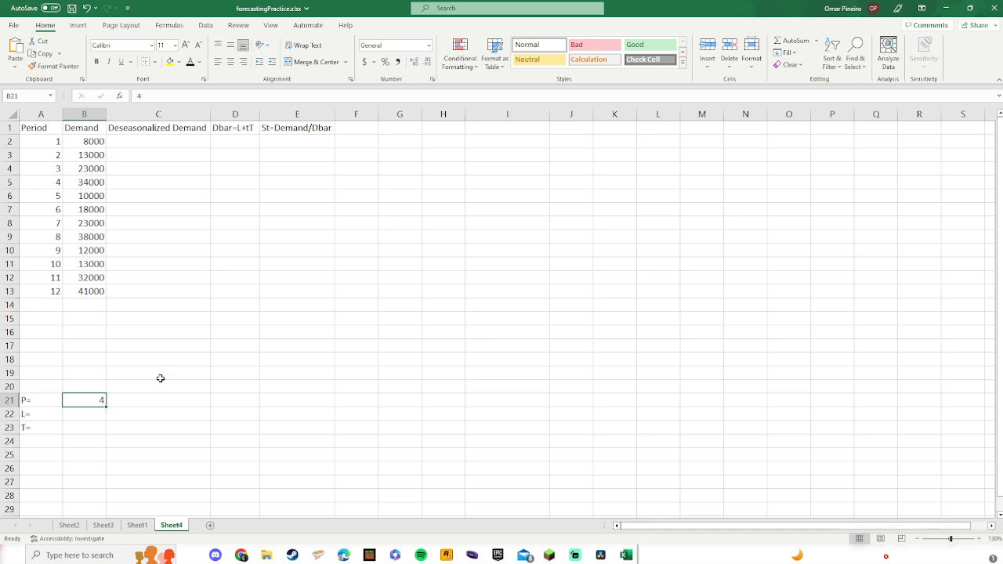
{"action": "left_click_drag", "start_coordinate": [54, 141], "coordinate": [47, 239]}
{"action": "left_click_drag", "start_coordinate": [48, 251], "coordinate": [50, 291]}
{"action": "left_click", "coordinate": [100, 319]}
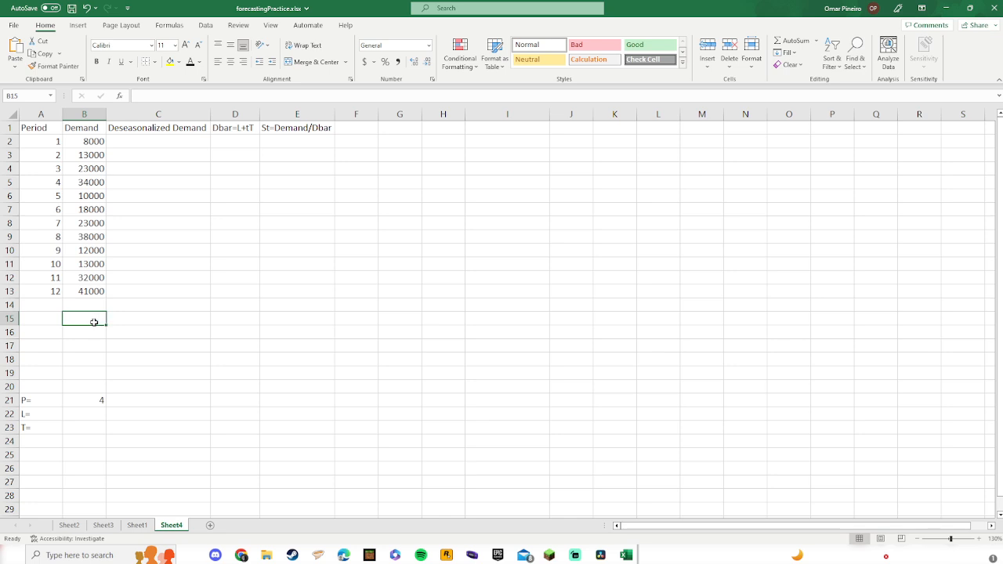
{"action": "left_click", "coordinate": [48, 310]}
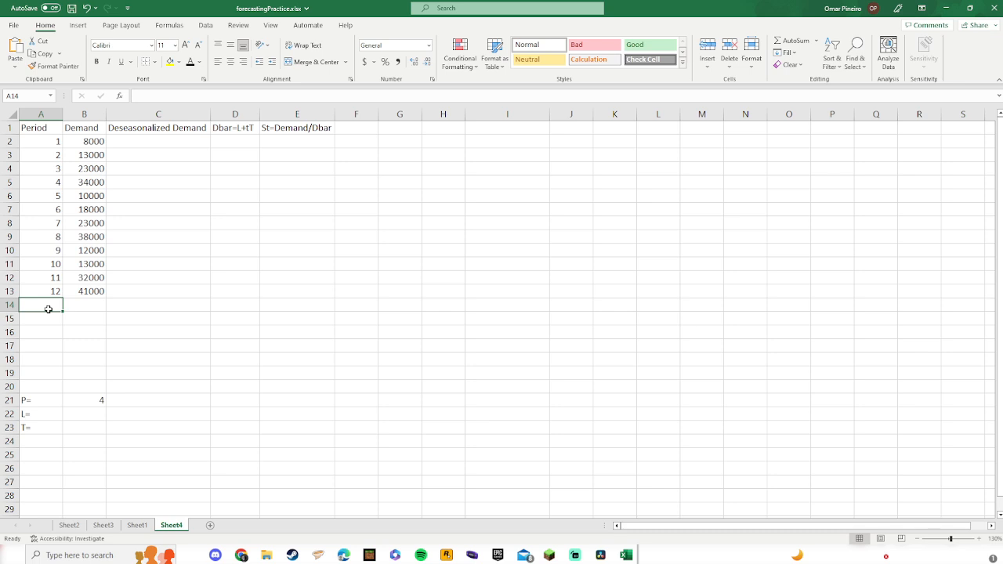
{"action": "left_click", "coordinate": [92, 402]}
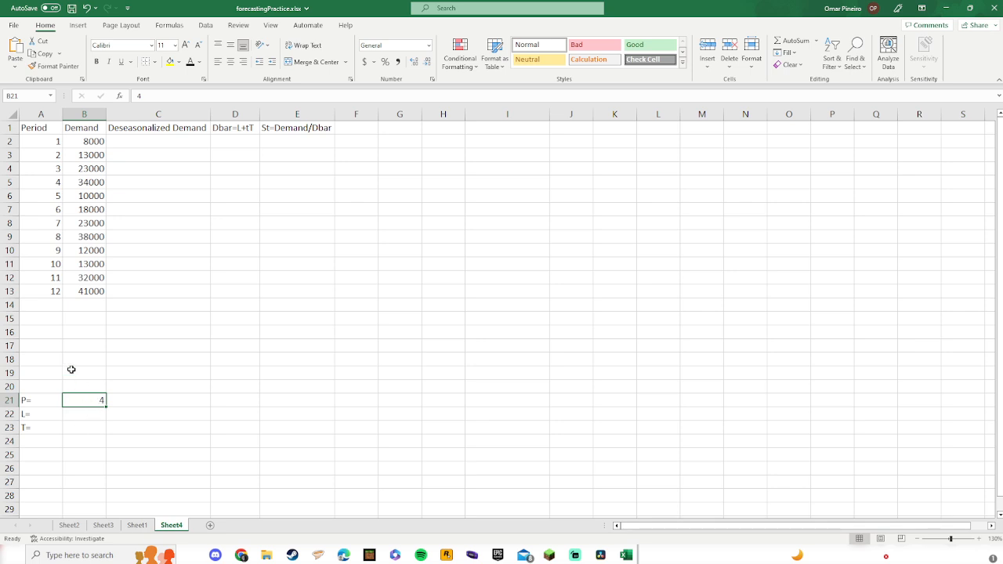
Step: Enter future periods 13, 14, 15 and 16 below period 12 in the Period column
{"action": "left_click", "coordinate": [38, 304]}
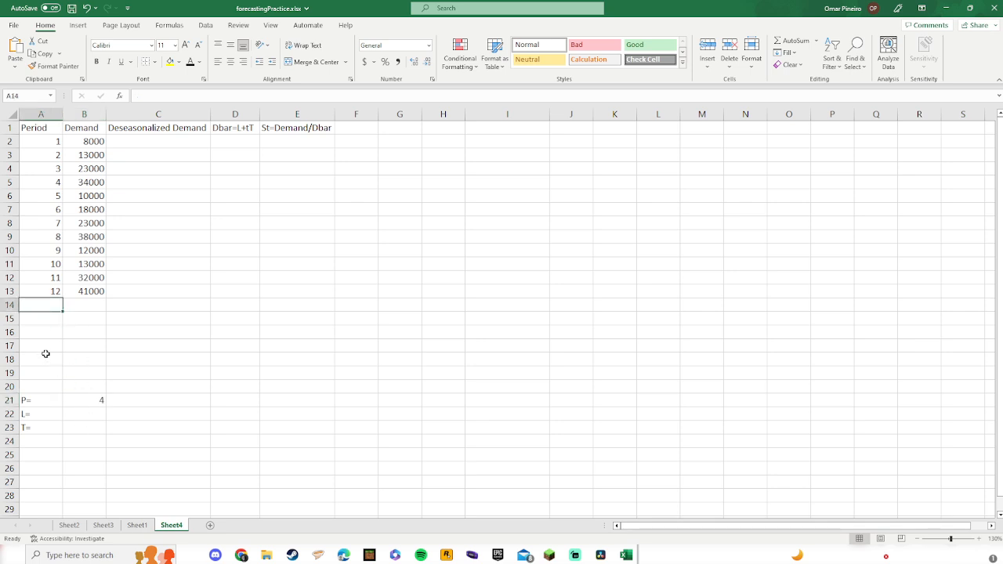
{"action": "type", "text": "13"}
{"action": "key", "text": "Return"}
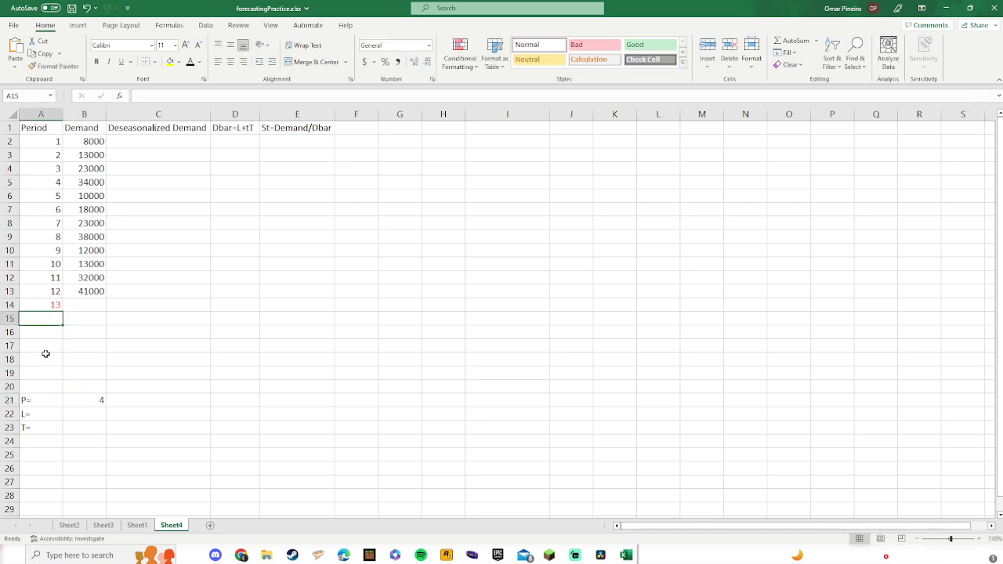
{"action": "type", "text": "14"}
{"action": "key", "text": "Return"}
{"action": "type", "text": "15"}
{"action": "key", "text": "Return"}
{"action": "type", "text": "16"}
{"action": "key", "text": "Return"}
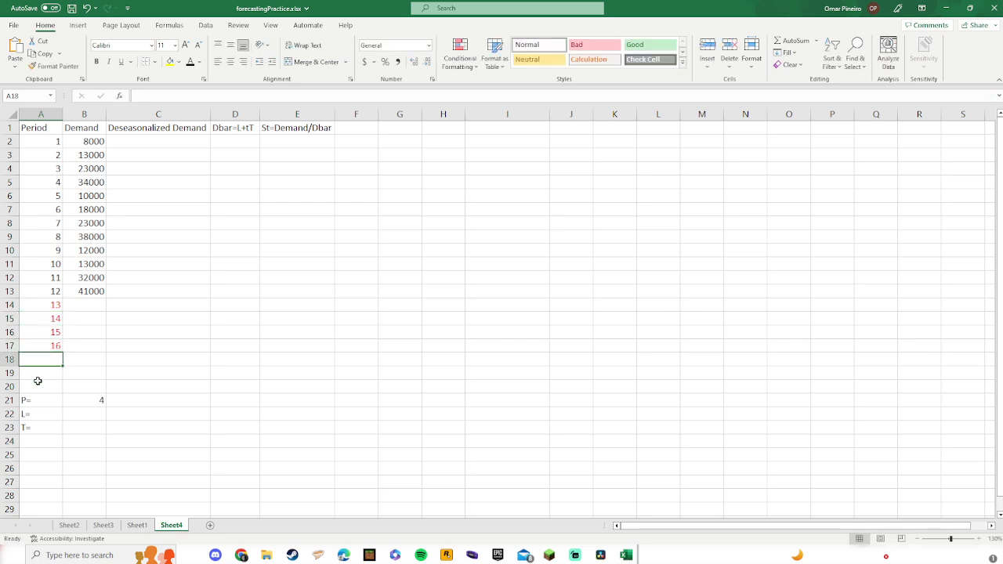
Step: Set the font colour of periods 13 to 16 to standard red
{"action": "left_click_drag", "start_coordinate": [52, 306], "coordinate": [55, 345]}
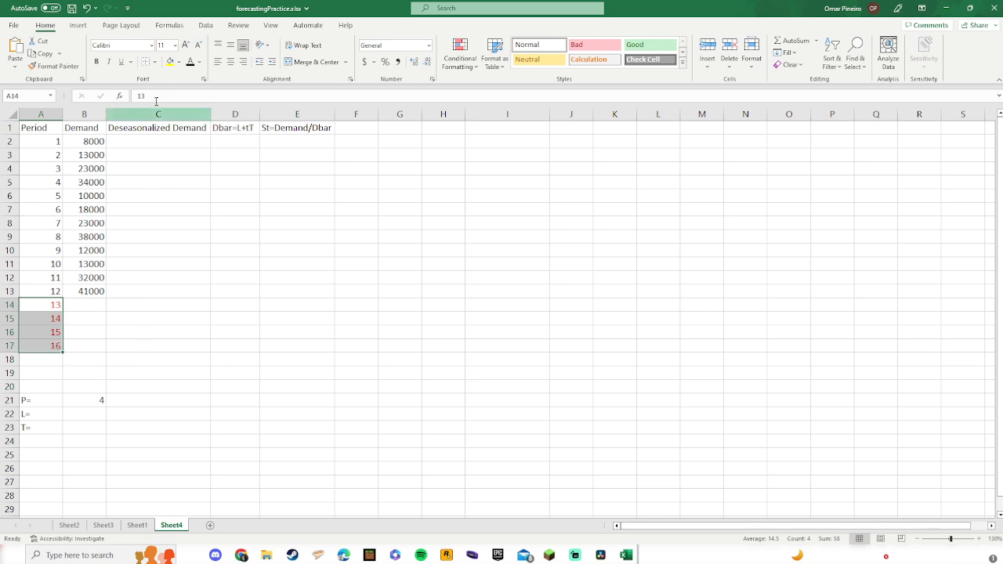
{"action": "left_click", "coordinate": [190, 63]}
{"action": "left_click", "coordinate": [201, 64]}
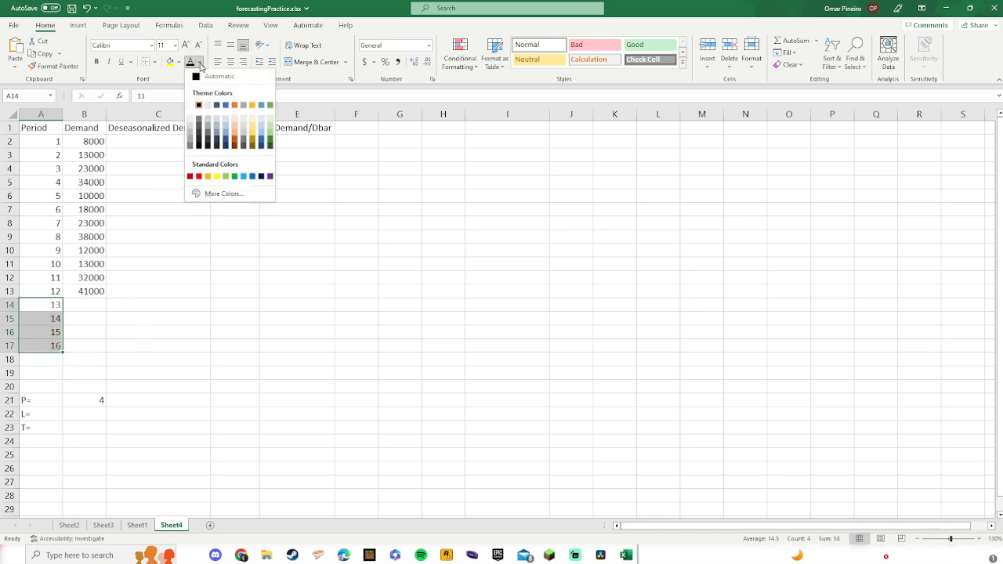
{"action": "left_click", "coordinate": [200, 177]}
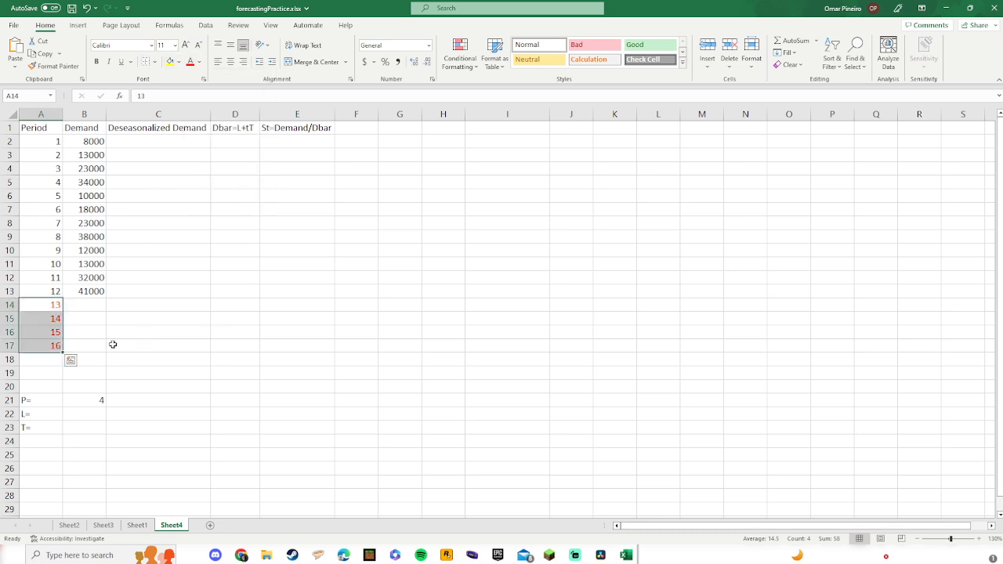
{"action": "left_click", "coordinate": [42, 359]}
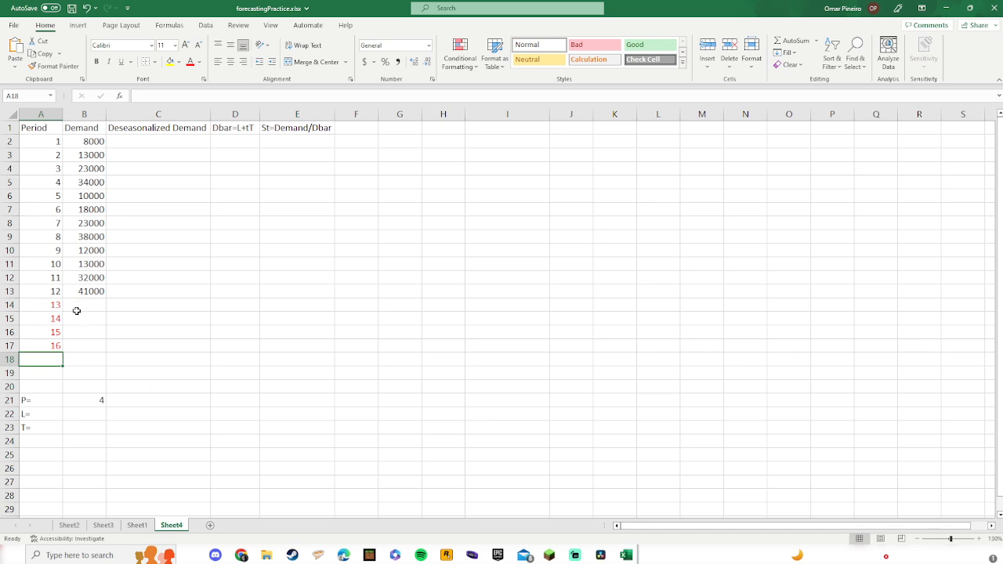
{"action": "left_click_drag", "start_coordinate": [50, 306], "coordinate": [71, 350]}
{"action": "left_click", "coordinate": [84, 359]}
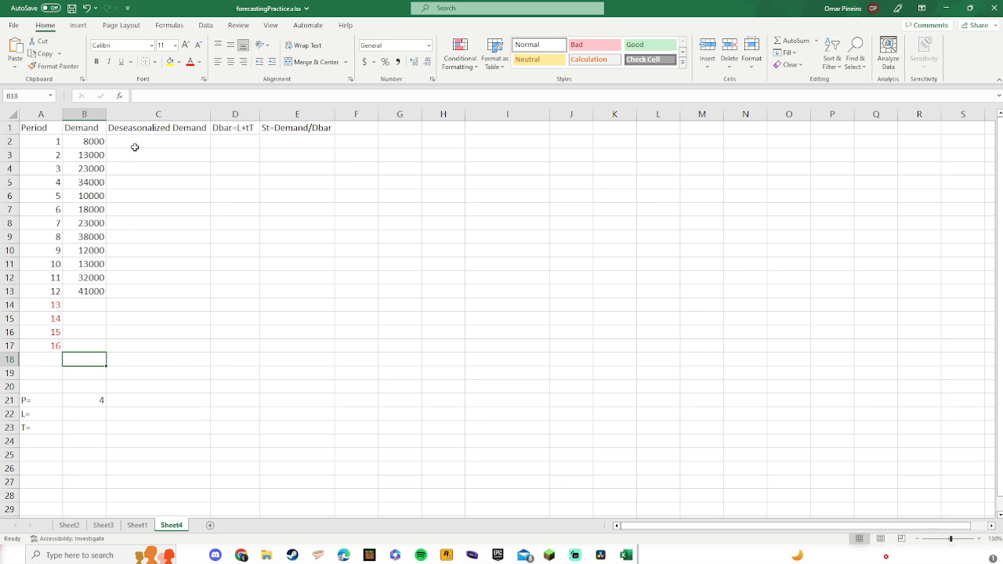
{"action": "left_click", "coordinate": [216, 404]}
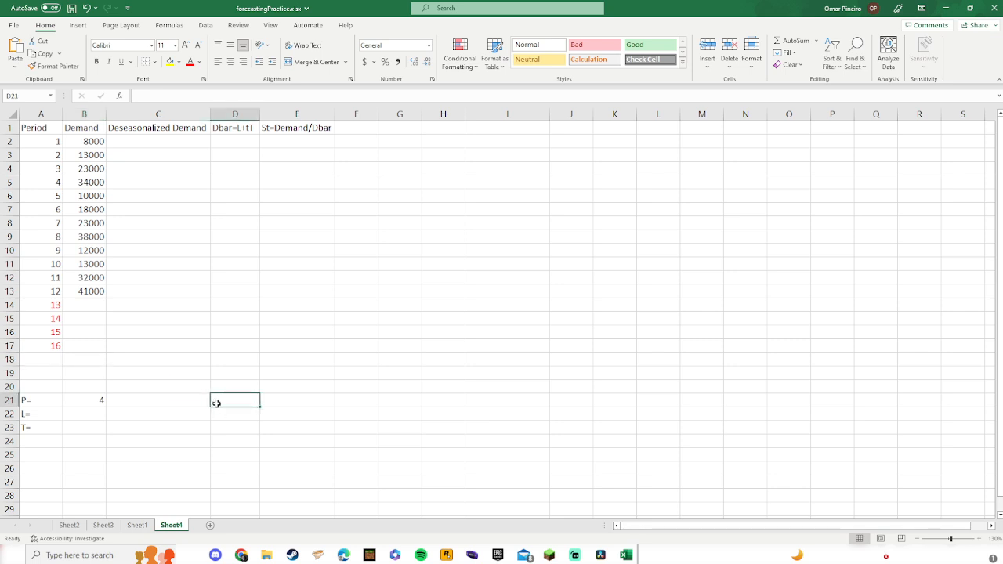
{"action": "key", "text": "Left"}
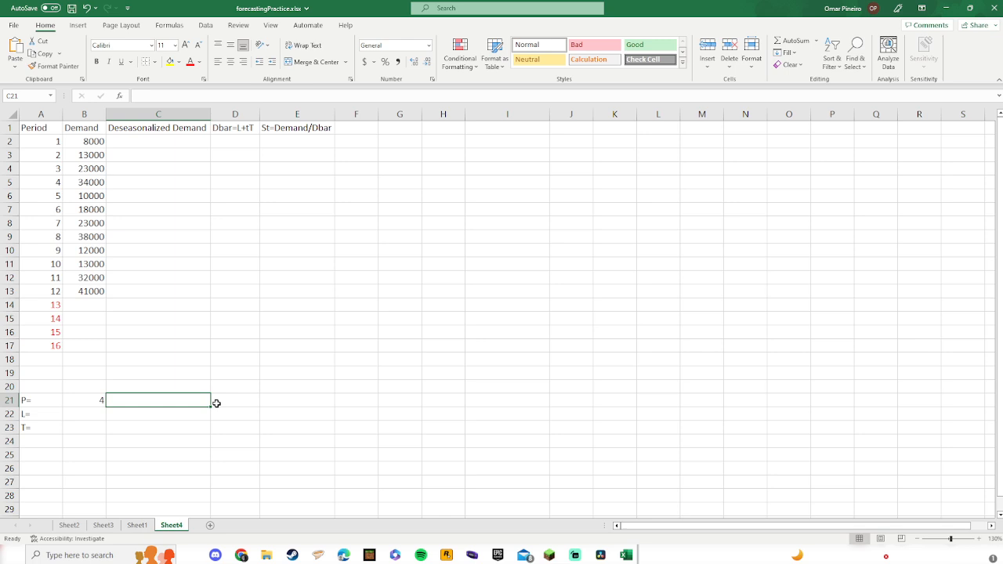
Step: Enter 2 in the cells beside P= under the Deseasonalized Demand and Dbar columns
{"action": "type", "text": "2"}
{"action": "key", "text": "Tab"}
{"action": "type", "text": "2"}
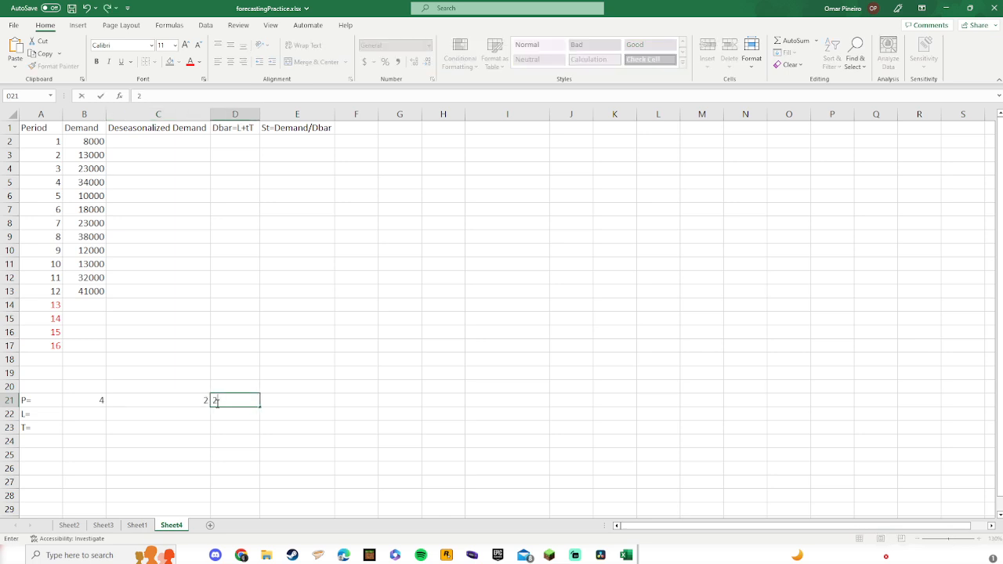
{"action": "key", "text": "Tab"}
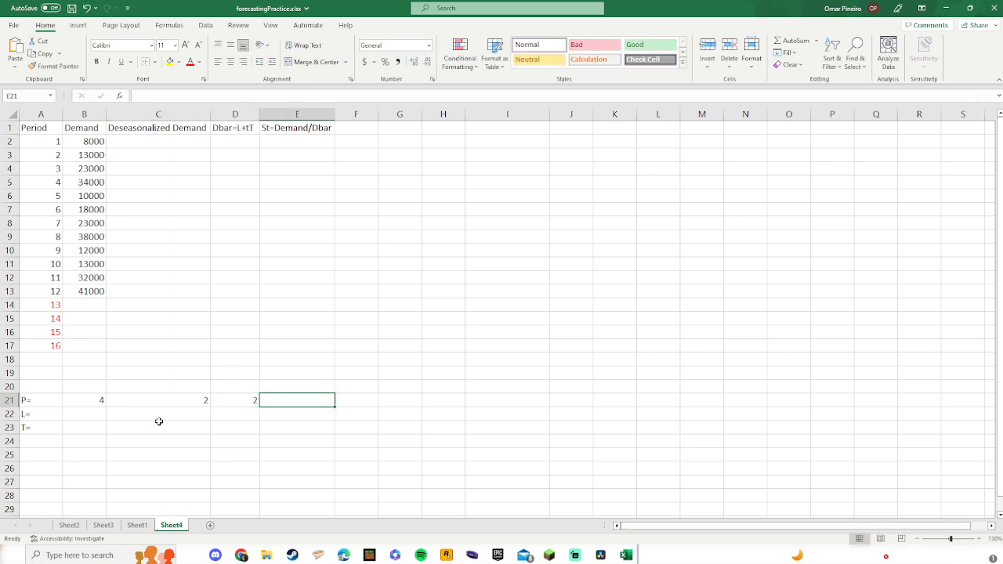
{"action": "left_click", "coordinate": [129, 172]}
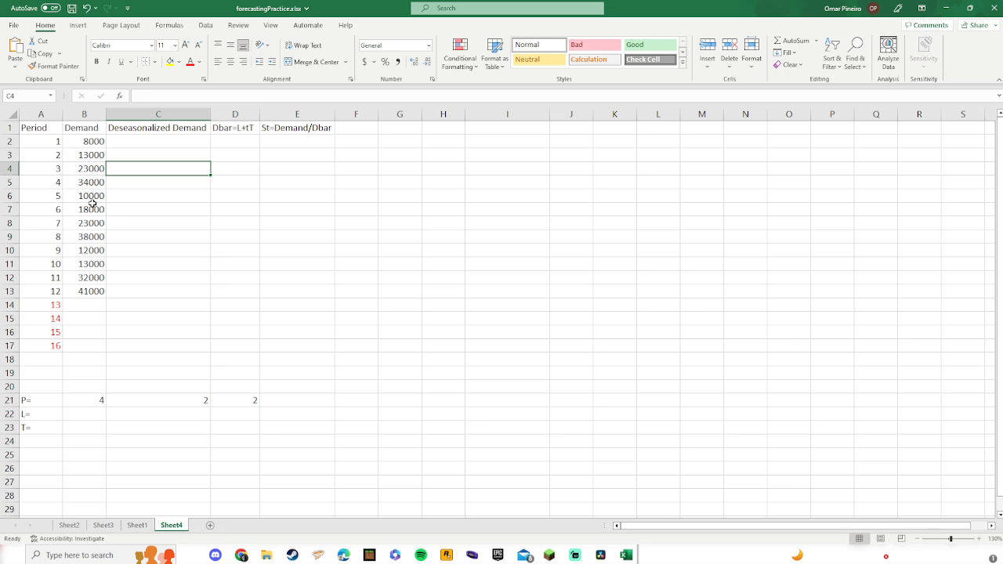
{"action": "left_click", "coordinate": [134, 156]}
{"action": "left_click", "coordinate": [137, 141]}
{"action": "left_click", "coordinate": [135, 171]}
{"action": "left_click", "coordinate": [117, 155]}
{"action": "left_click", "coordinate": [126, 142]}
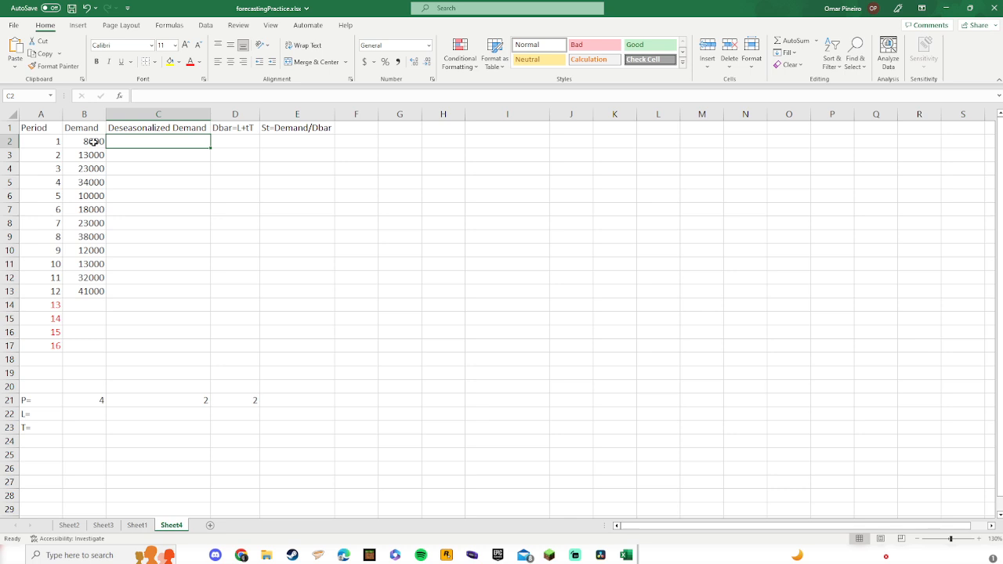
{"action": "left_click", "coordinate": [126, 154]}
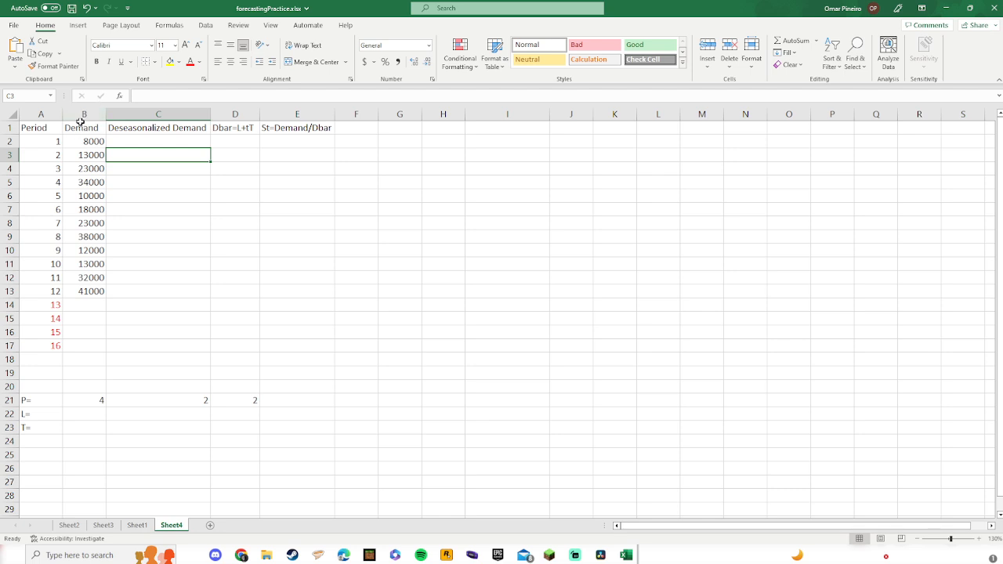
Step: Enter the centred moving average formula =(B2+B3*2+B4*2+B5*2+B6)/8 in C4 for period 3
{"action": "left_click", "coordinate": [123, 174]}
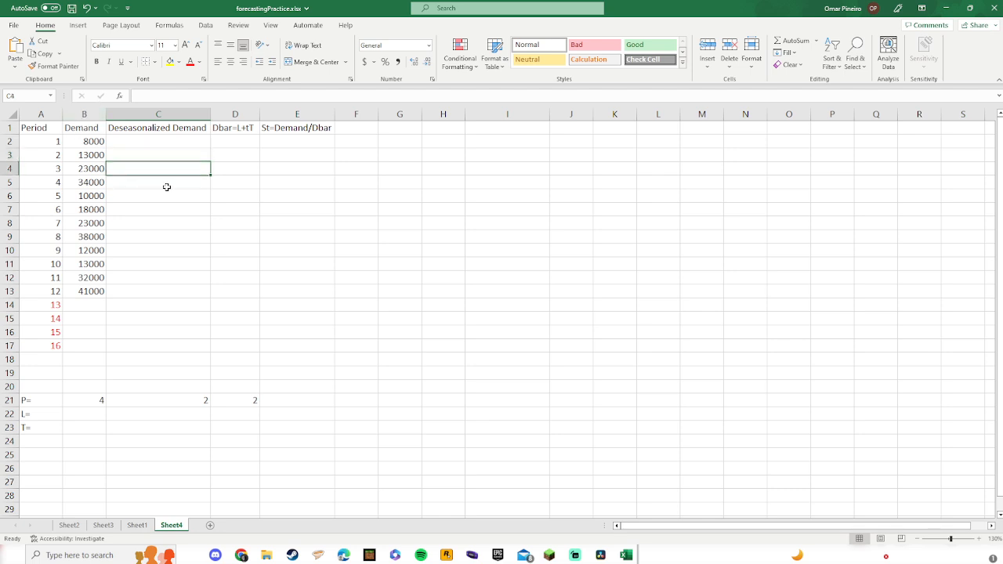
{"action": "type", "text": "=("}
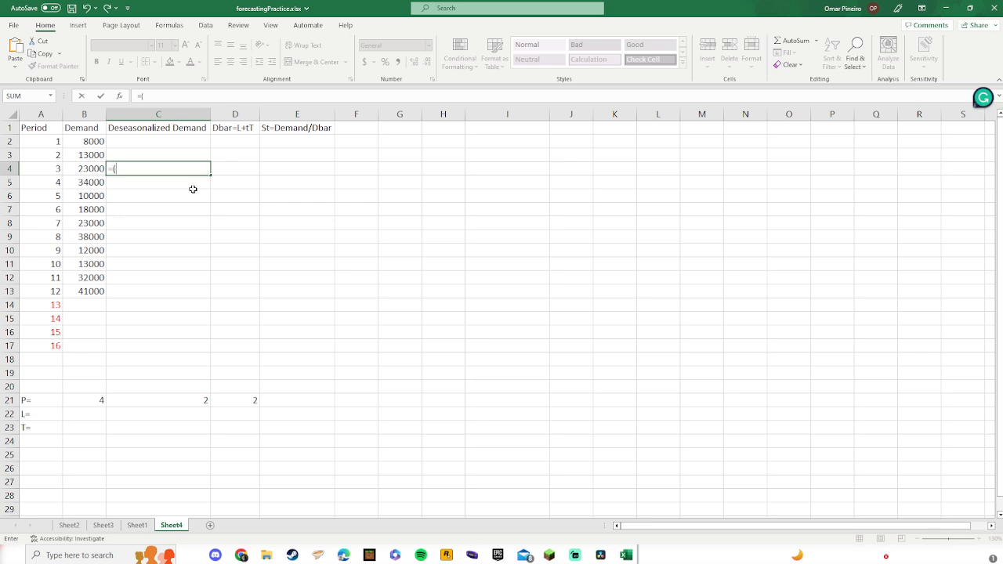
{"action": "left_click", "coordinate": [84, 143]}
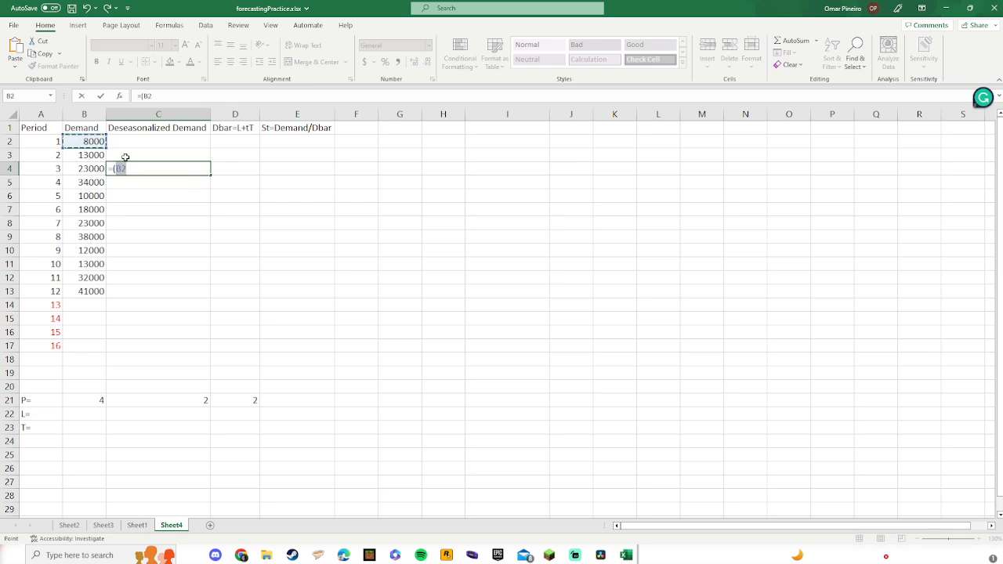
{"action": "type", "text": "+"}
{"action": "left_click", "coordinate": [84, 156]}
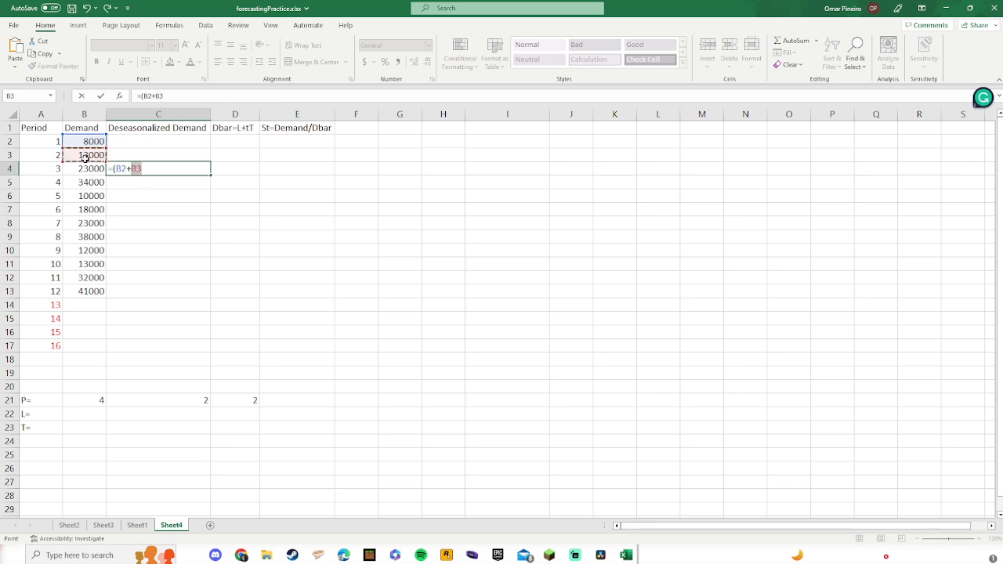
{"action": "type", "text": "+"}
{"action": "left_click", "coordinate": [88, 170]}
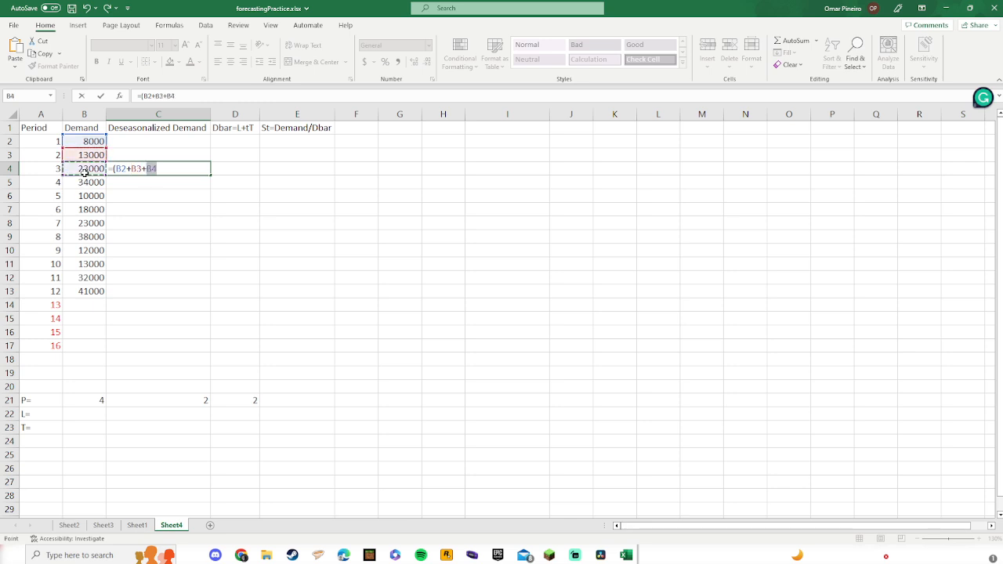
{"action": "type", "text": "+"}
{"action": "left_click", "coordinate": [78, 185]}
{"action": "type", "text": "+"}
{"action": "left_click", "coordinate": [79, 197]}
{"action": "type", "text": "+"}
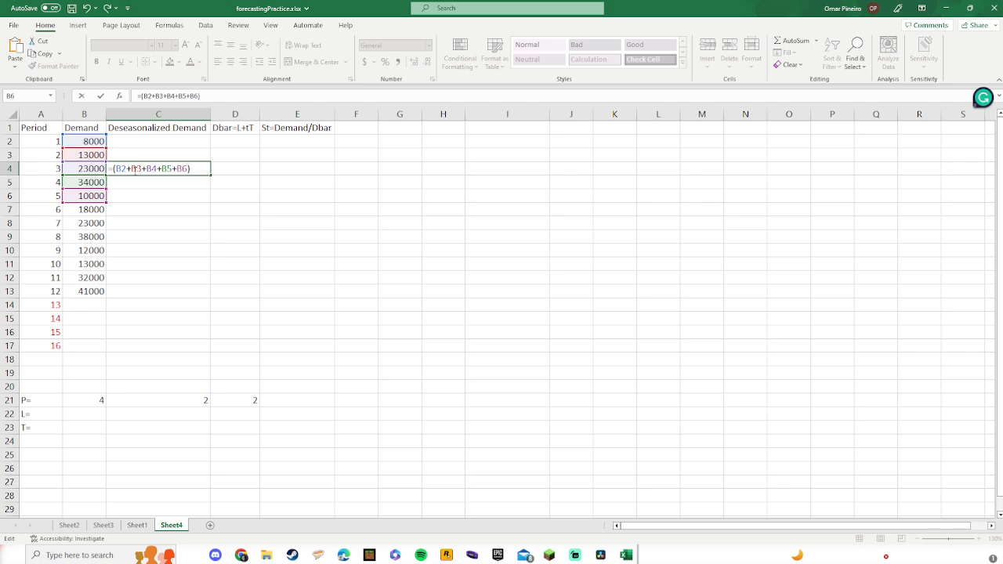
{"action": "type", "text": "*2+B4"}
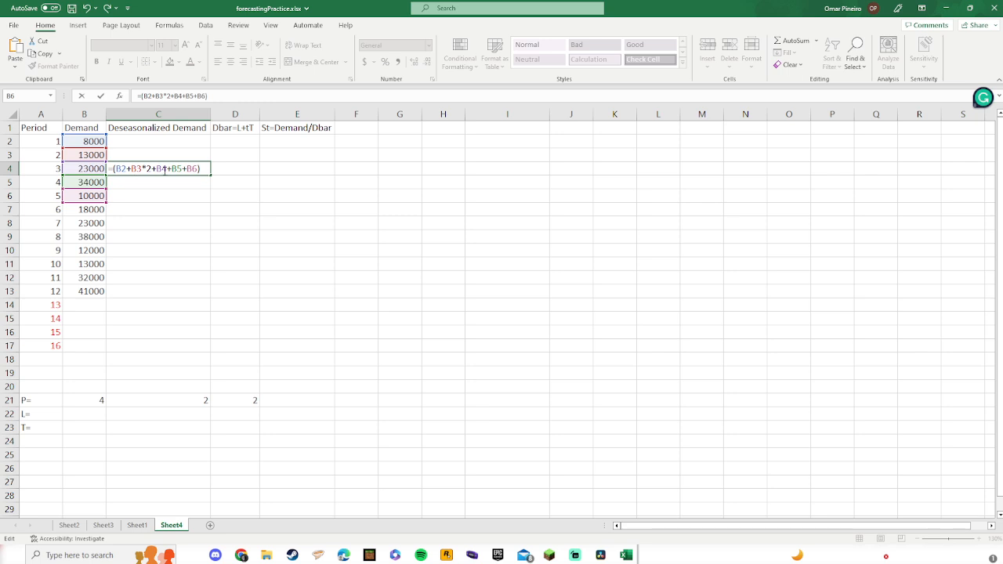
{"action": "type", "text": "*2+B5*"}
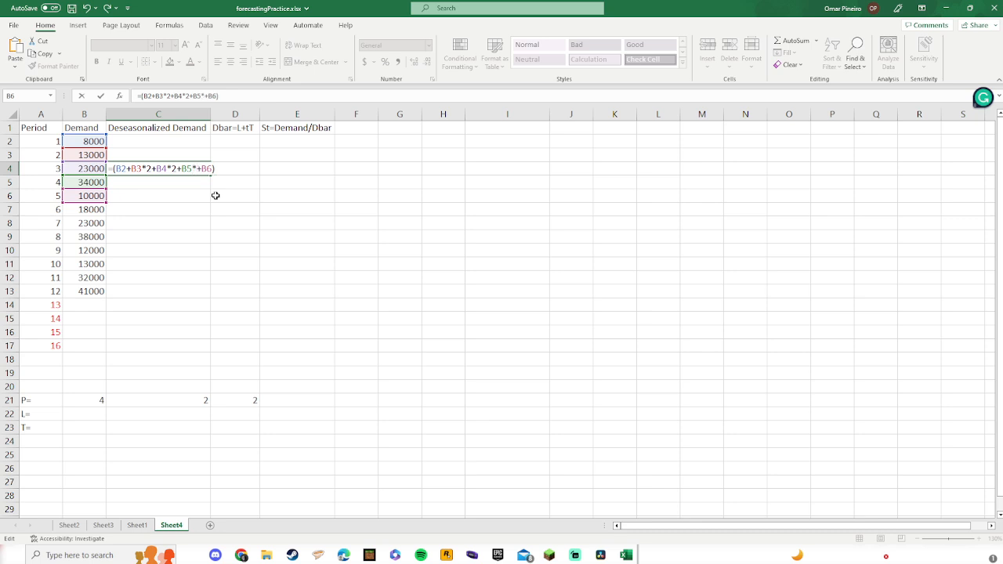
{"action": "type", "text": "2"}
{"action": "type", "text": "8"}
{"action": "key", "text": "Return"}
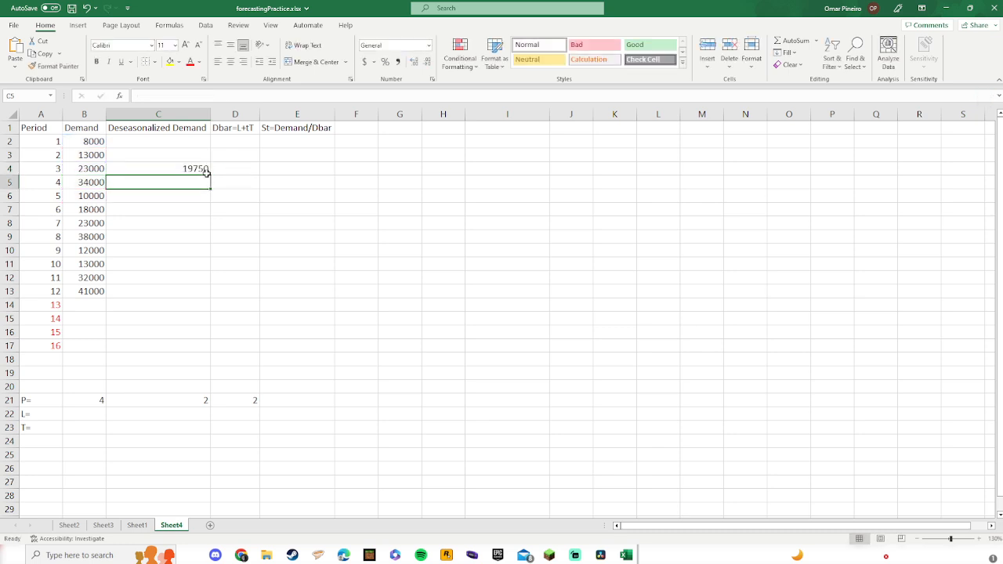
Step: Compare with the deseasonalized demand formula on Sheet1, then return to Sheet4
{"action": "left_click", "coordinate": [137, 527]}
{"action": "left_click", "coordinate": [219, 181]}
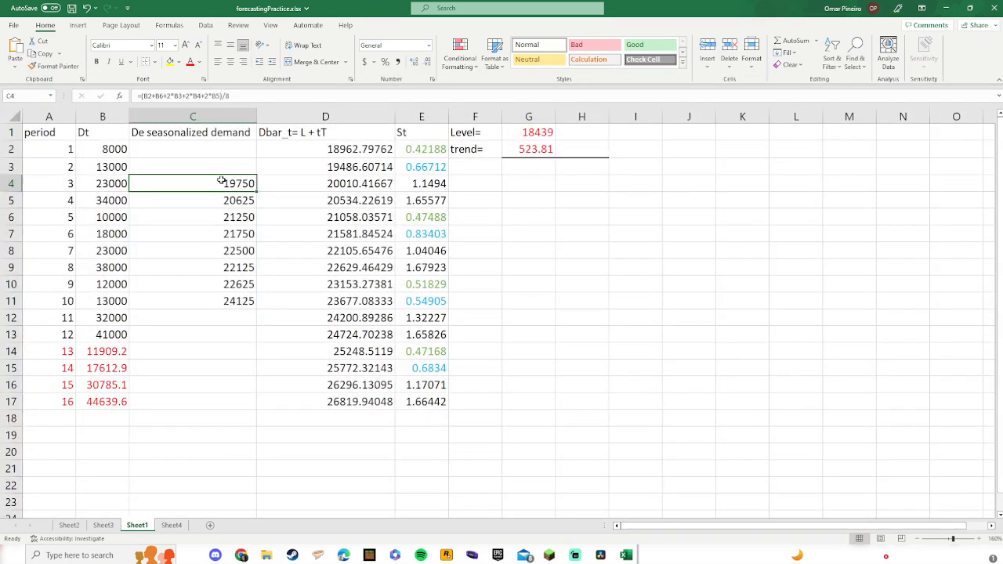
{"action": "left_click", "coordinate": [162, 527]}
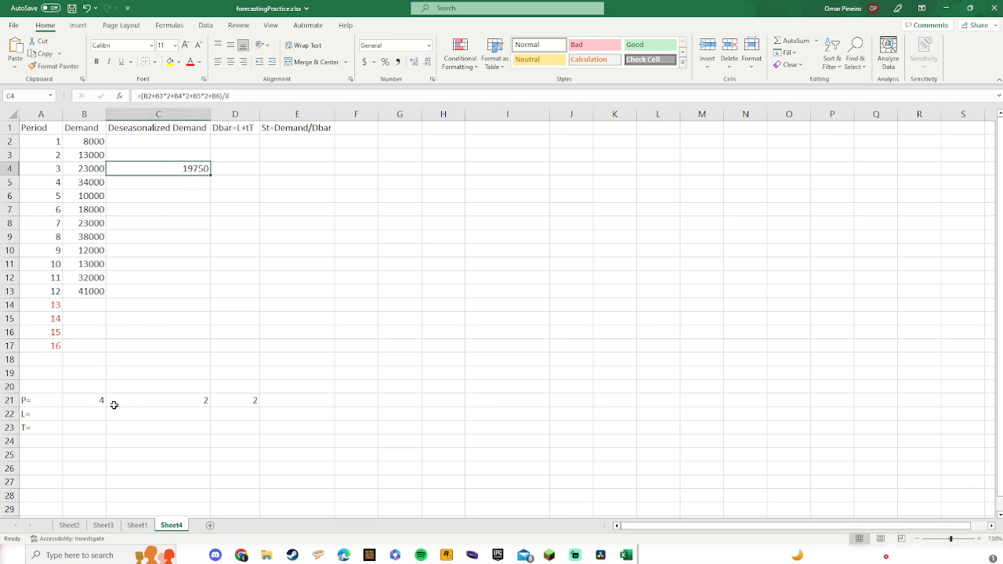
Step: Fill the C4 formula down the Deseasonalized Demand column to C13
{"action": "left_click_drag", "start_coordinate": [210, 174], "coordinate": [199, 296]}
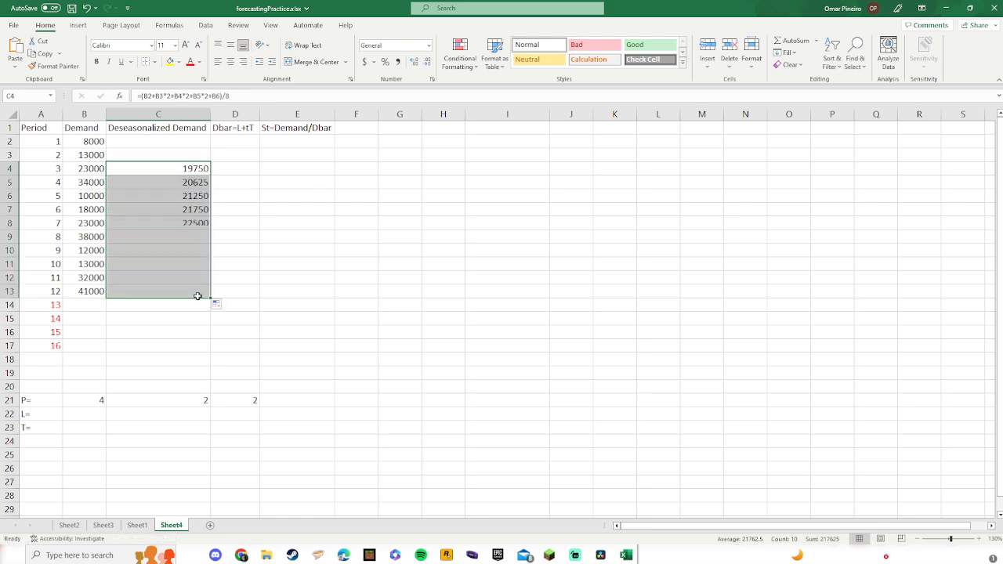
{"action": "left_click", "coordinate": [322, 331]}
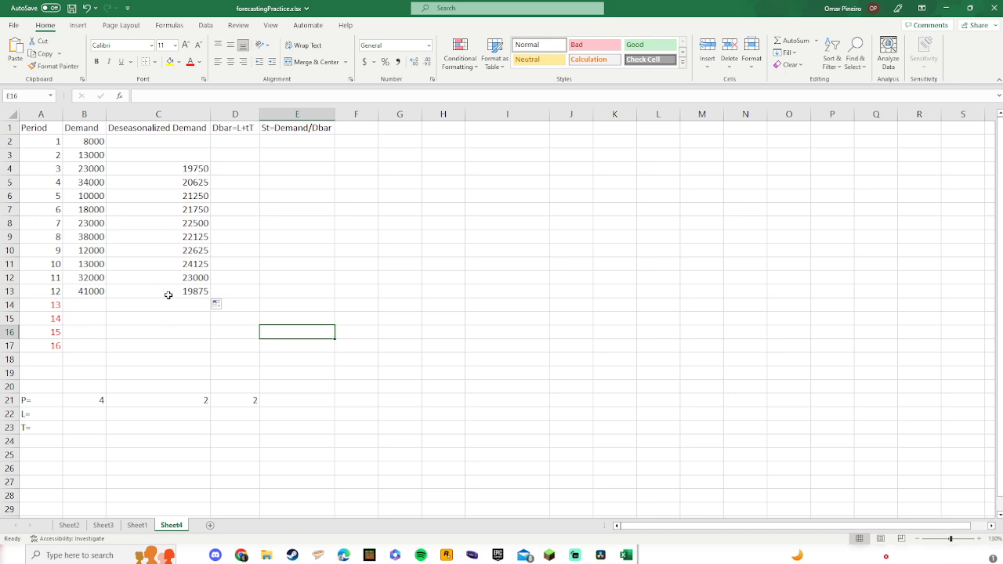
Step: Clear the filled deseasonalized demand formulas from C12 and C13 for periods 11 and 12
{"action": "mouse_move", "coordinate": [89, 291]}
{"action": "left_mouse_down"}
{"action": "mouse_move", "coordinate": [86, 203]}
{"action": "mouse_move", "coordinate": [94, 297]}
{"action": "left_mouse_up"}
{"action": "left_click", "coordinate": [88, 306]}
{"action": "left_click", "coordinate": [86, 320]}
{"action": "left_click", "coordinate": [84, 343]}
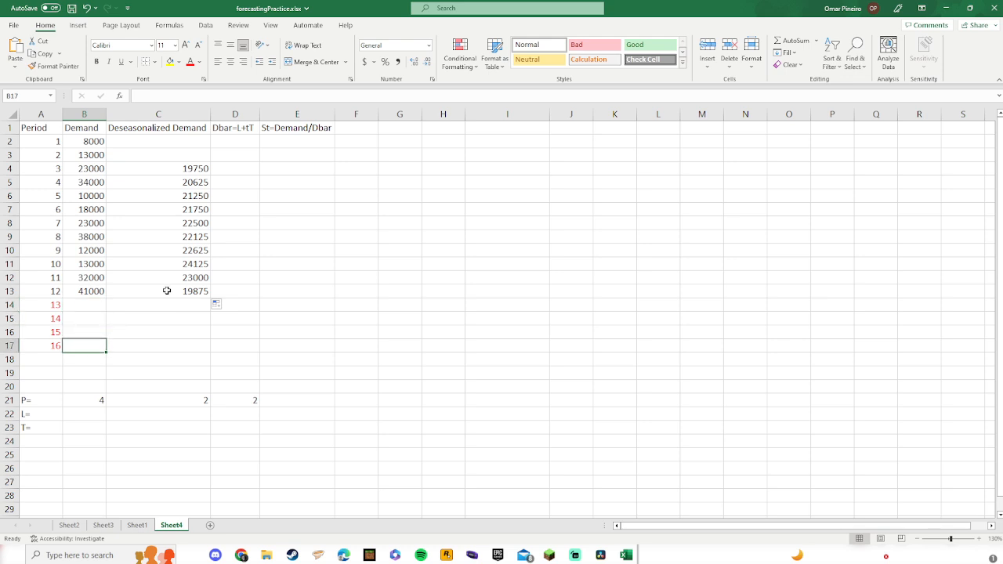
{"action": "left_click", "coordinate": [167, 292]}
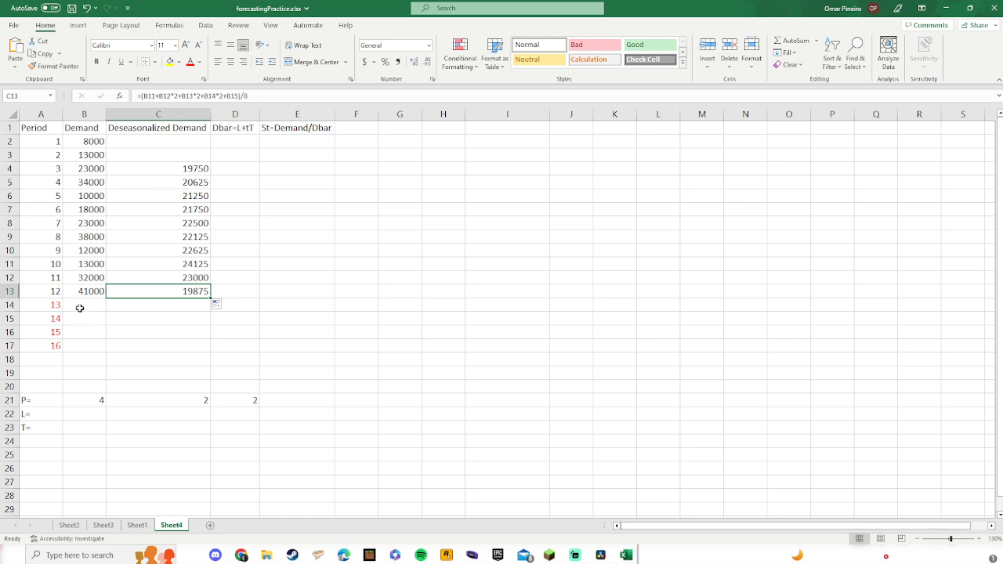
{"action": "left_click", "coordinate": [202, 96]}
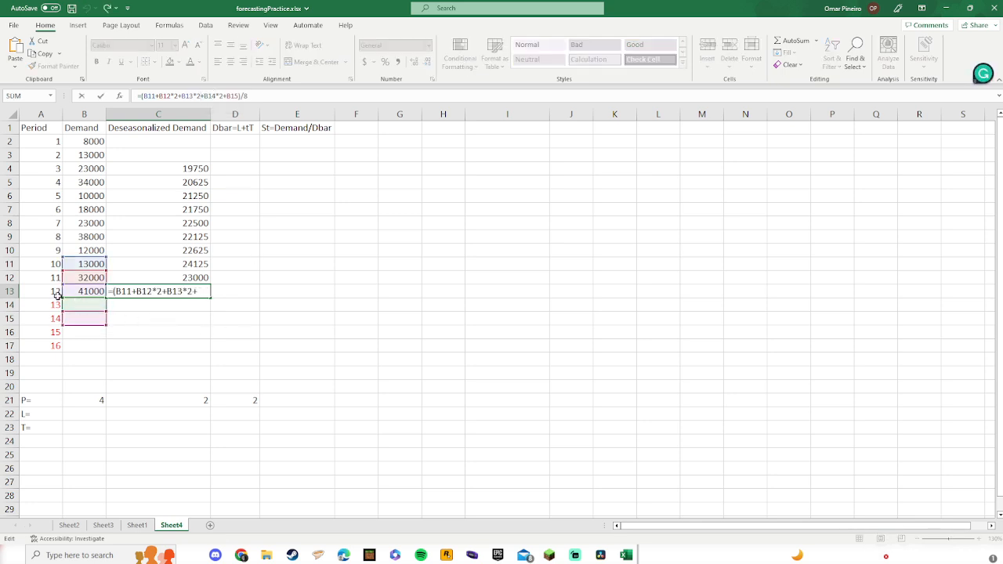
{"action": "left_click", "coordinate": [157, 293]}
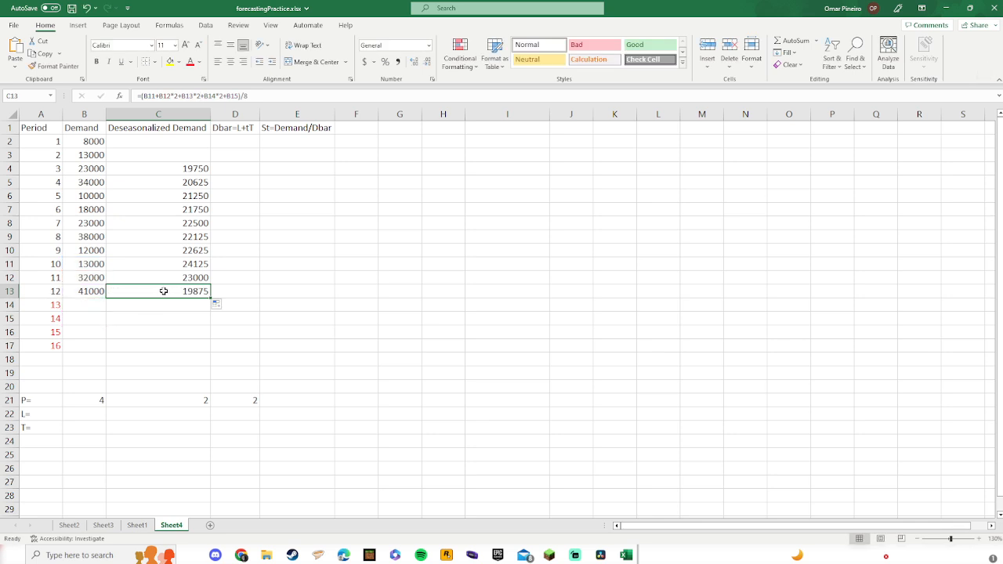
{"action": "key", "text": "Delete"}
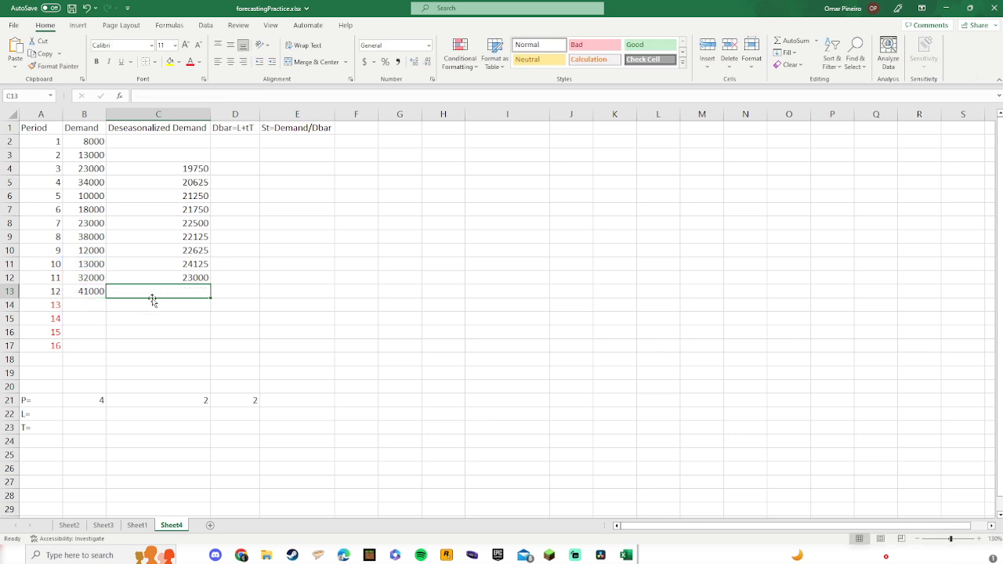
{"action": "left_click", "coordinate": [154, 281]}
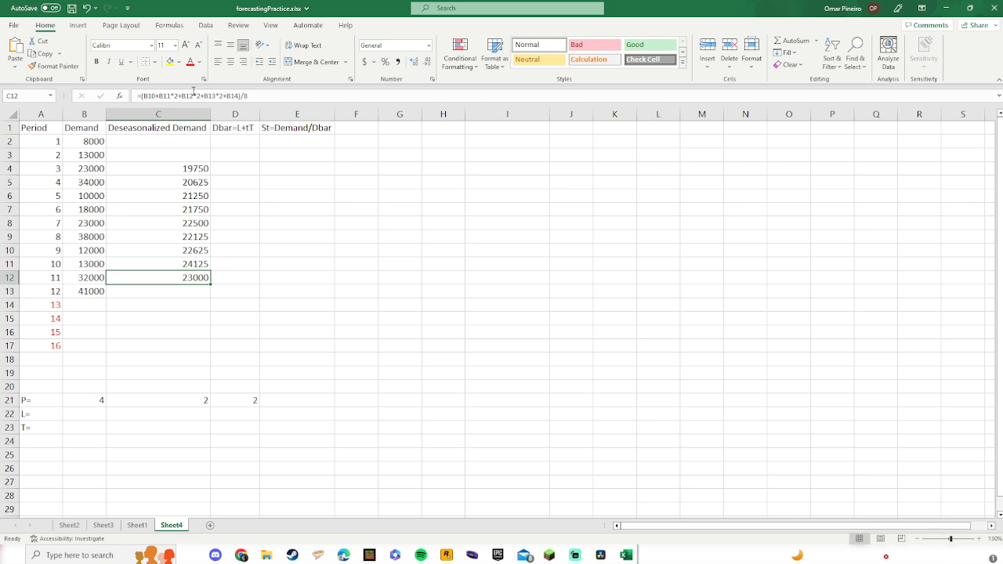
{"action": "left_click", "coordinate": [193, 92]}
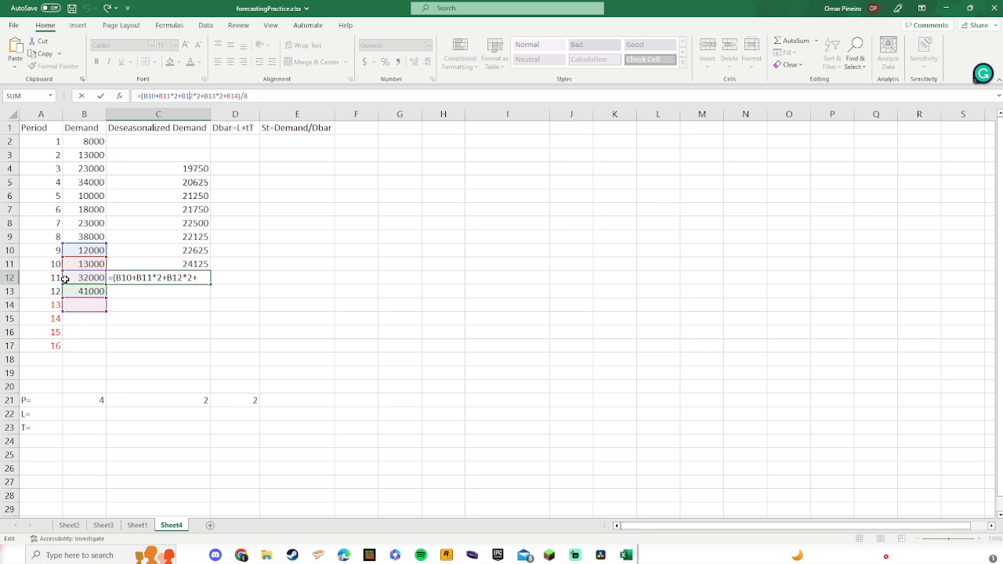
{"action": "key", "text": "ctrl+Return"}
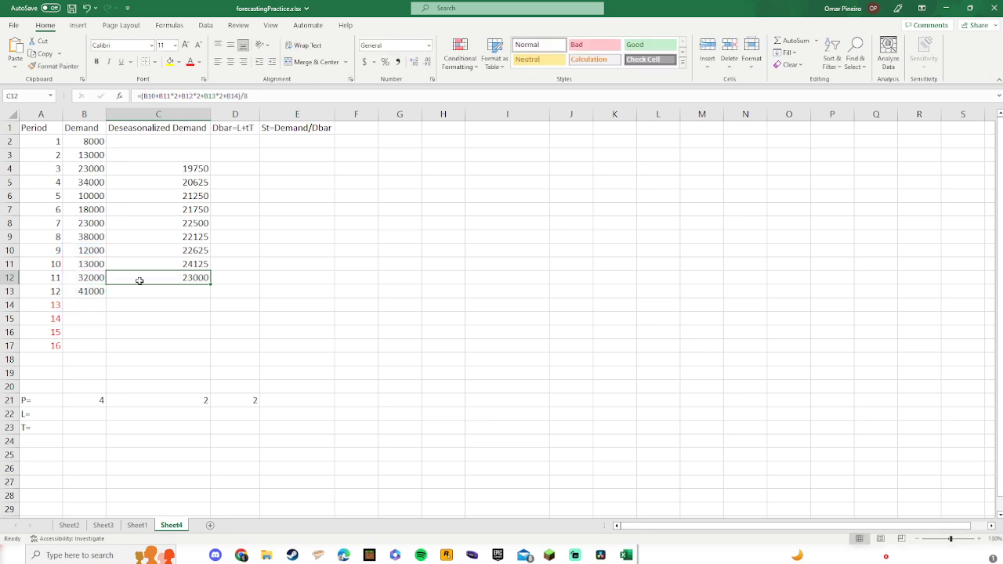
{"action": "key", "text": "Delete"}
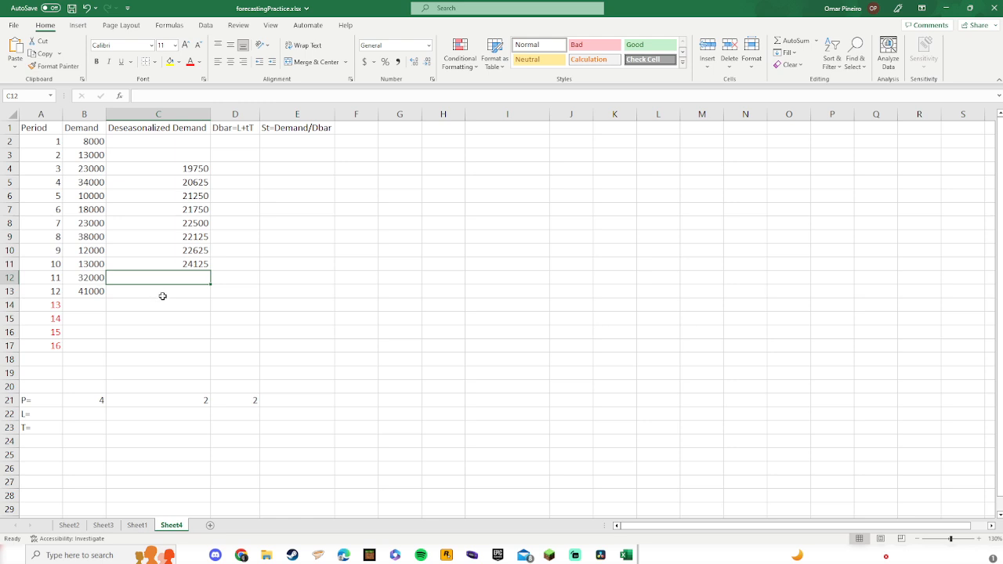
Step: Clear the 2 values from C21 and D21 in the P= row
{"action": "left_click_drag", "start_coordinate": [172, 413], "coordinate": [246, 399]}
{"action": "key", "text": "Delete"}
{"action": "left_click", "coordinate": [142, 442]}
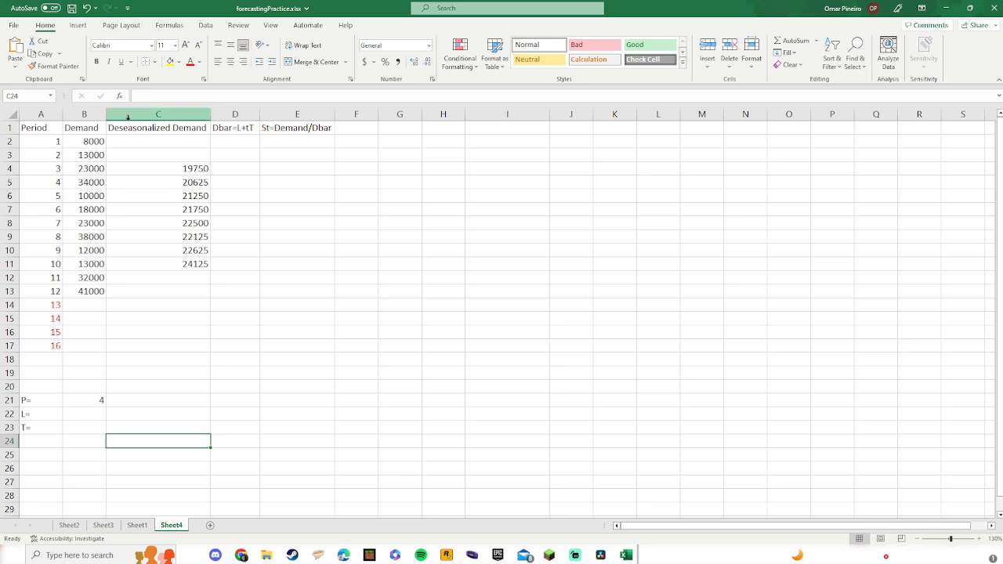
Step: Check in Excel Options that the Analysis ToolPak add-in is enabled and close the Add-ins dialog
{"action": "left_click", "coordinate": [206, 26]}
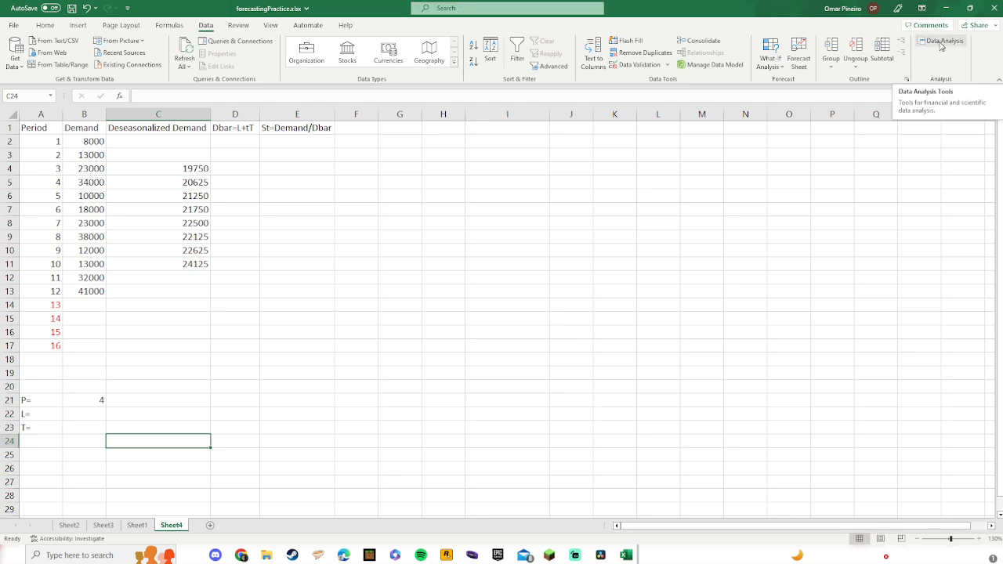
{"action": "left_click", "coordinate": [13, 25]}
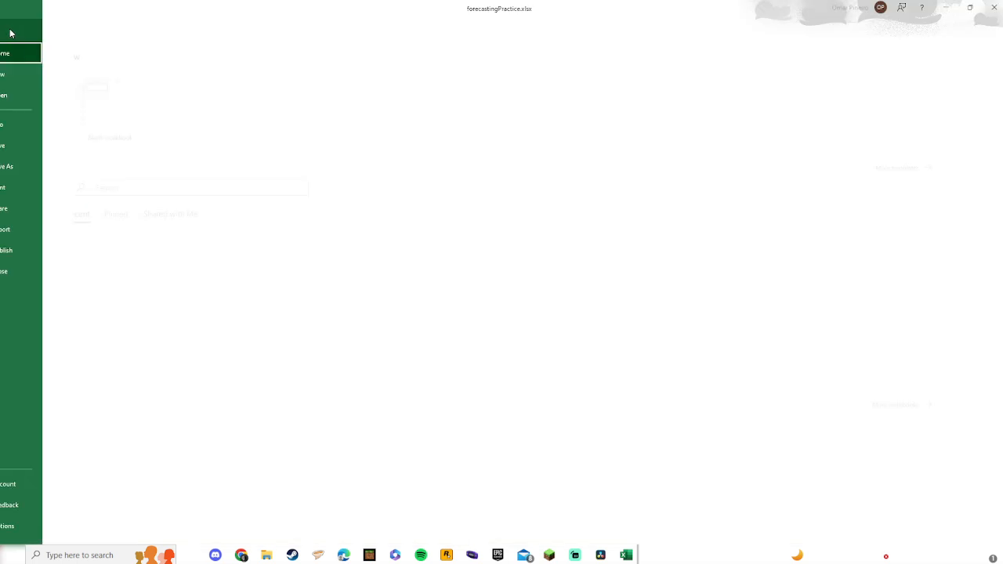
{"action": "left_click", "coordinate": [50, 528]}
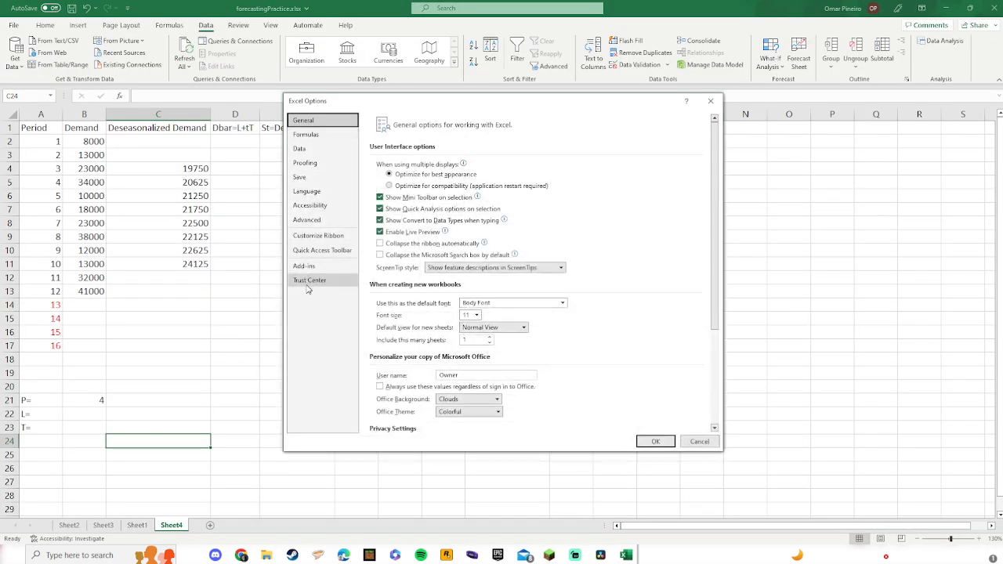
{"action": "left_click", "coordinate": [305, 266]}
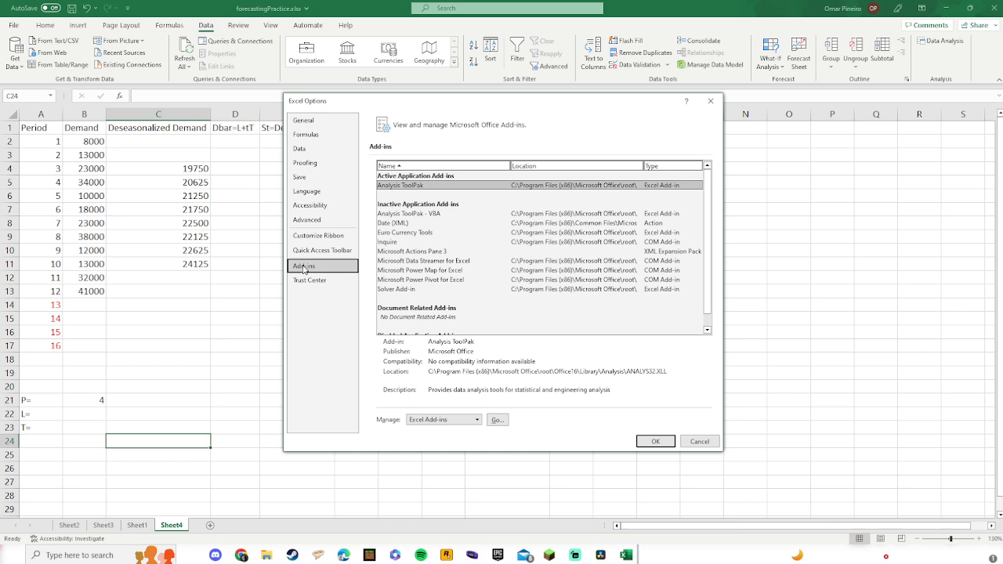
{"action": "left_click", "coordinate": [497, 422]}
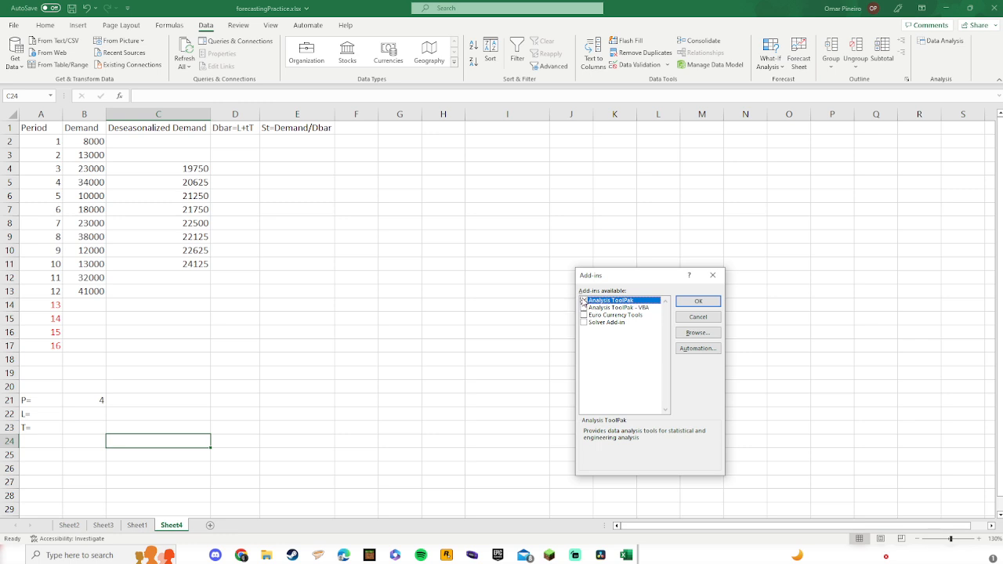
{"action": "left_click", "coordinate": [698, 301]}
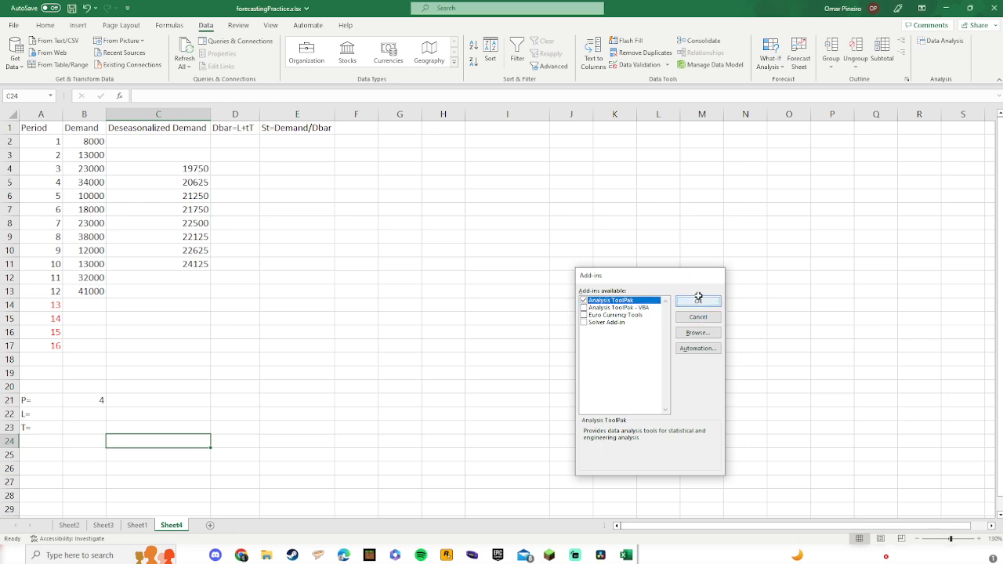
Step: Open the Regression tool from Data Analysis and clear its previous input ranges
{"action": "left_click", "coordinate": [934, 47]}
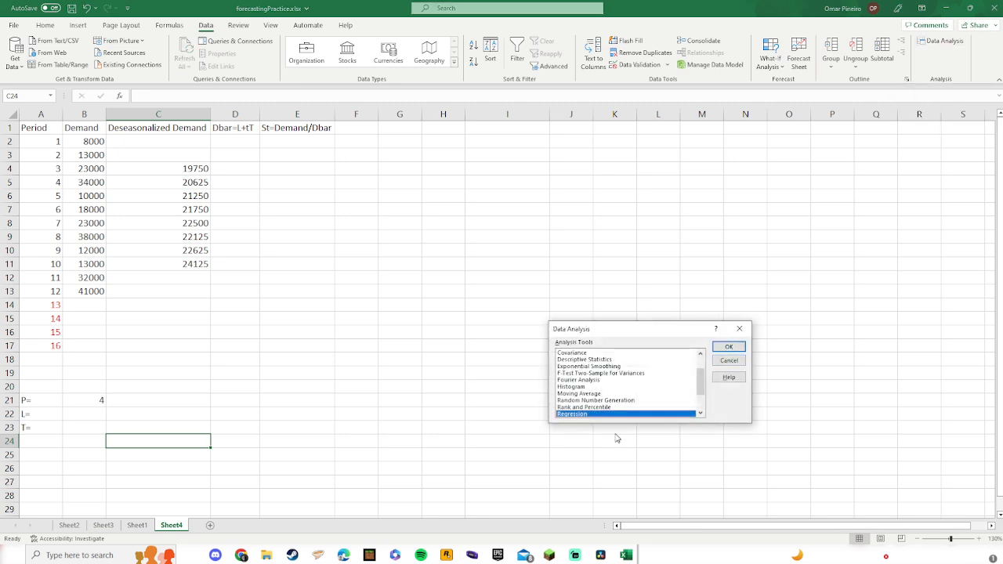
{"action": "scroll", "coordinate": [598, 382], "scroll_direction": "down", "scroll_amount": 1}
{"action": "left_click", "coordinate": [729, 346]}
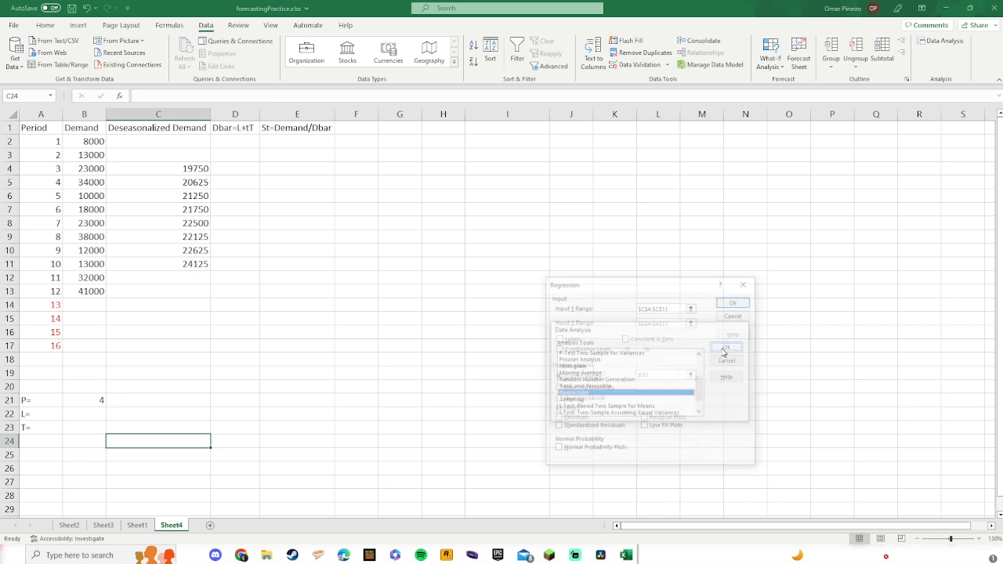
{"action": "key", "text": "BackSpace"}
{"action": "left_click", "coordinate": [686, 323]}
{"action": "key", "text": "BackSpace"}
{"action": "left_click", "coordinate": [557, 388]}
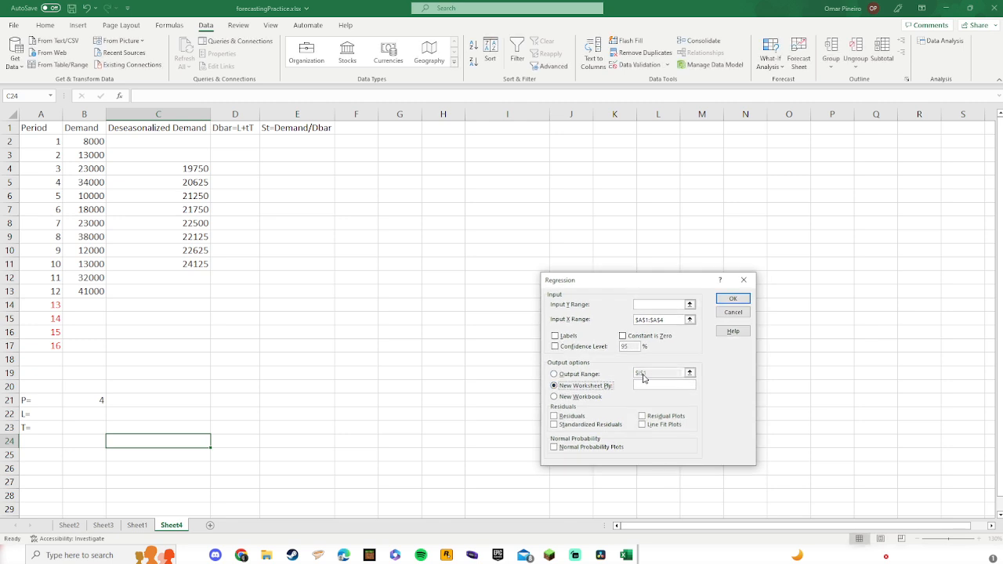
{"action": "left_click", "coordinate": [666, 319]}
{"action": "left_click_drag", "start_coordinate": [666, 320], "coordinate": [617, 322]}
{"action": "key", "text": "BackSpace"}
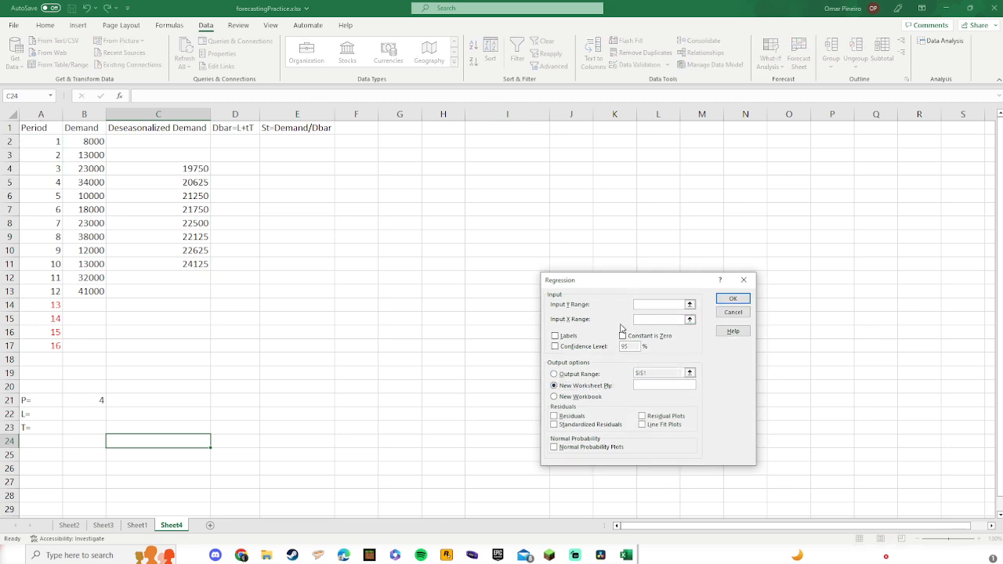
Step: Set the regression input Y range to $C$4:$C$11 and input X range to $A$4:$A$11
{"action": "left_click", "coordinate": [690, 306]}
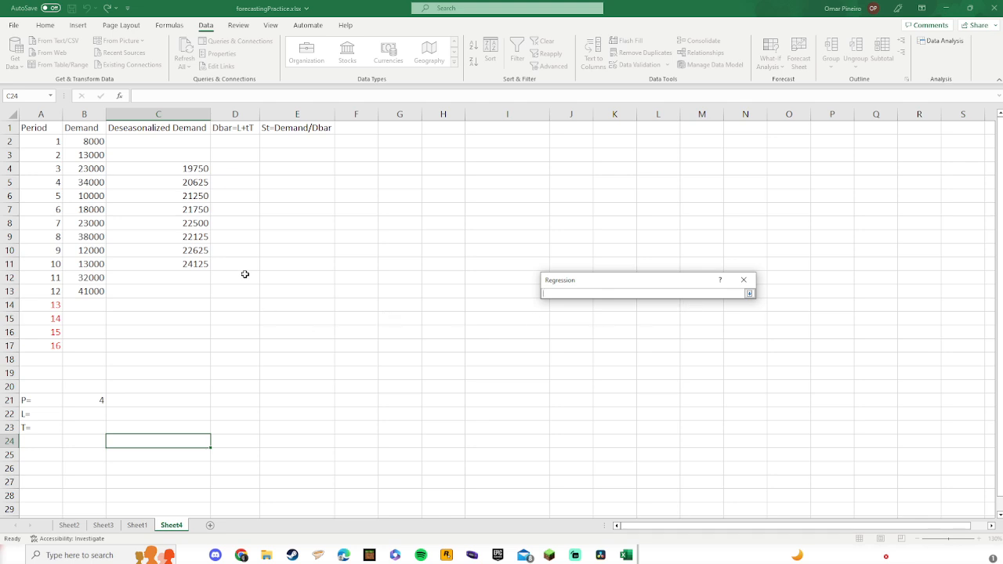
{"action": "left_click_drag", "start_coordinate": [168, 169], "coordinate": [181, 263]}
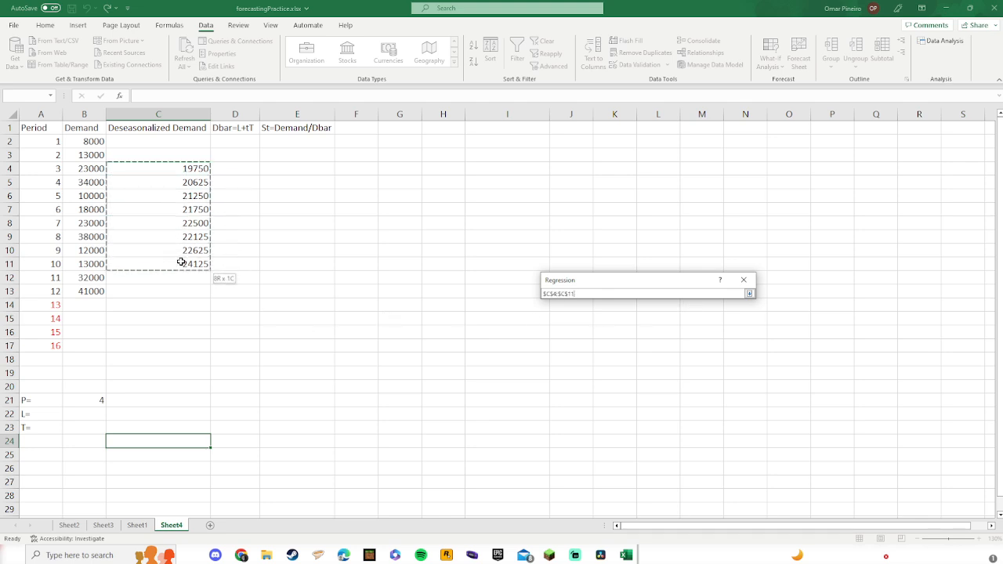
{"action": "left_click", "coordinate": [750, 294]}
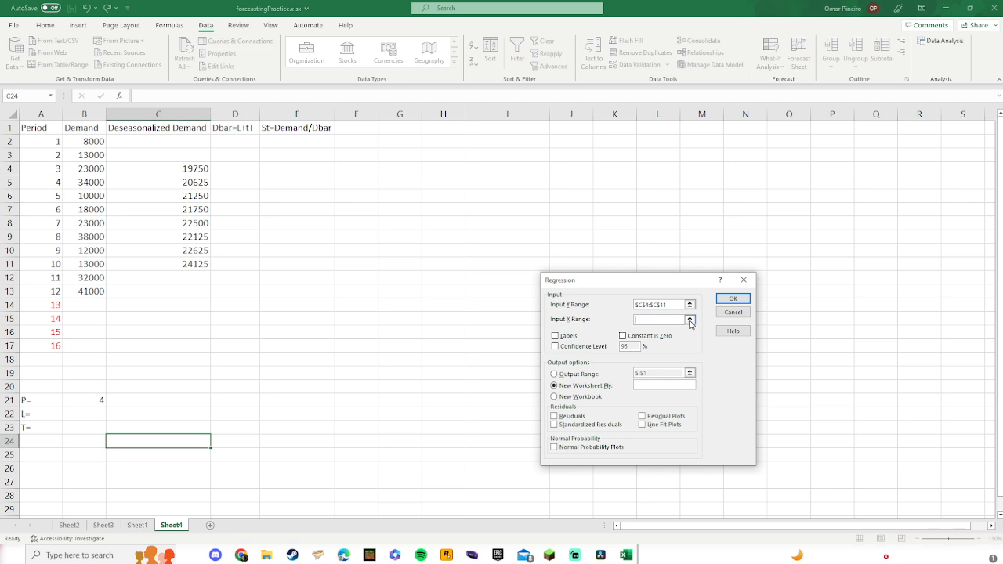
{"action": "left_click", "coordinate": [690, 321]}
{"action": "left_click_drag", "start_coordinate": [56, 169], "coordinate": [52, 264]}
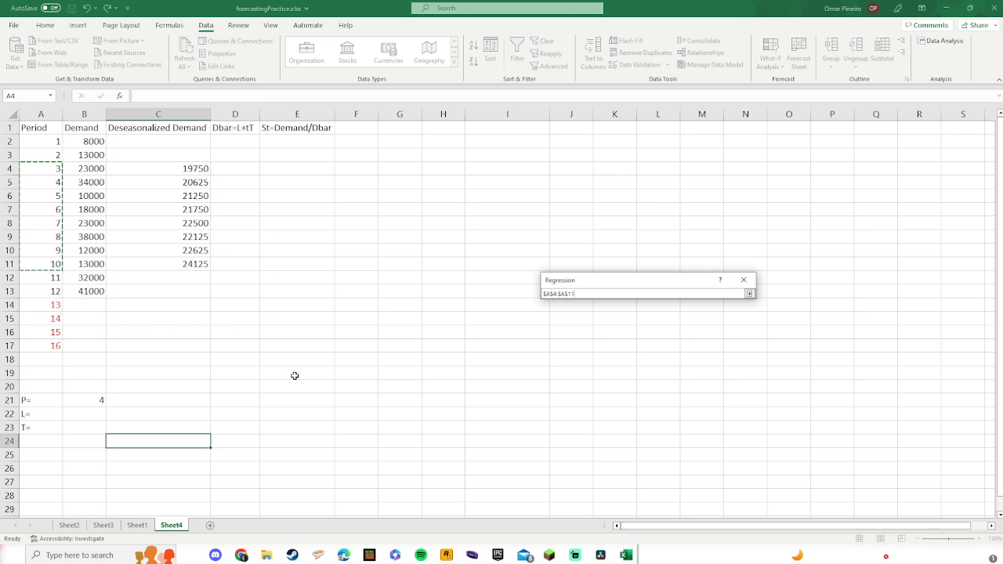
{"action": "left_click", "coordinate": [750, 294]}
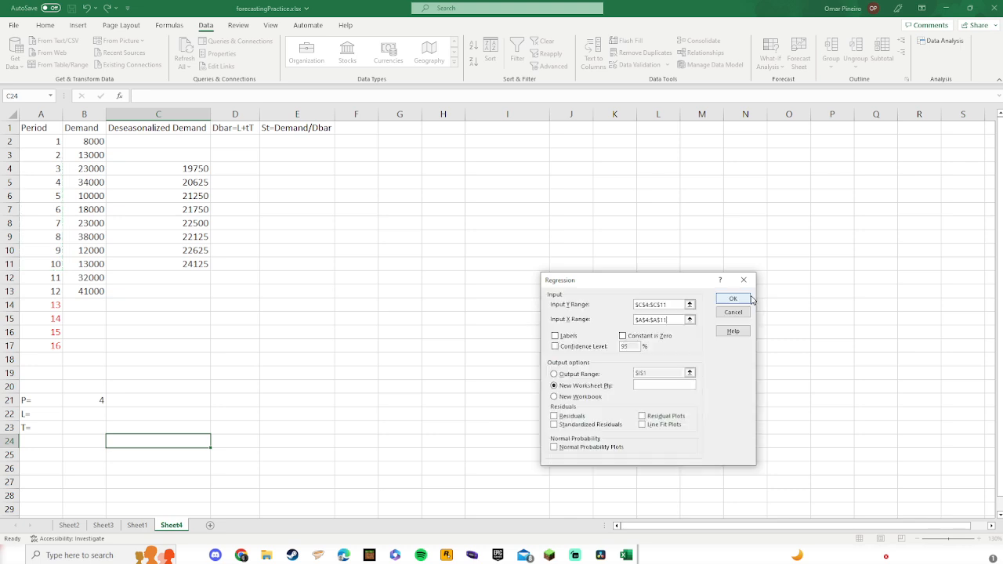
Step: Set the regression output range to $I$1 and run the regression
{"action": "left_click", "coordinate": [556, 375]}
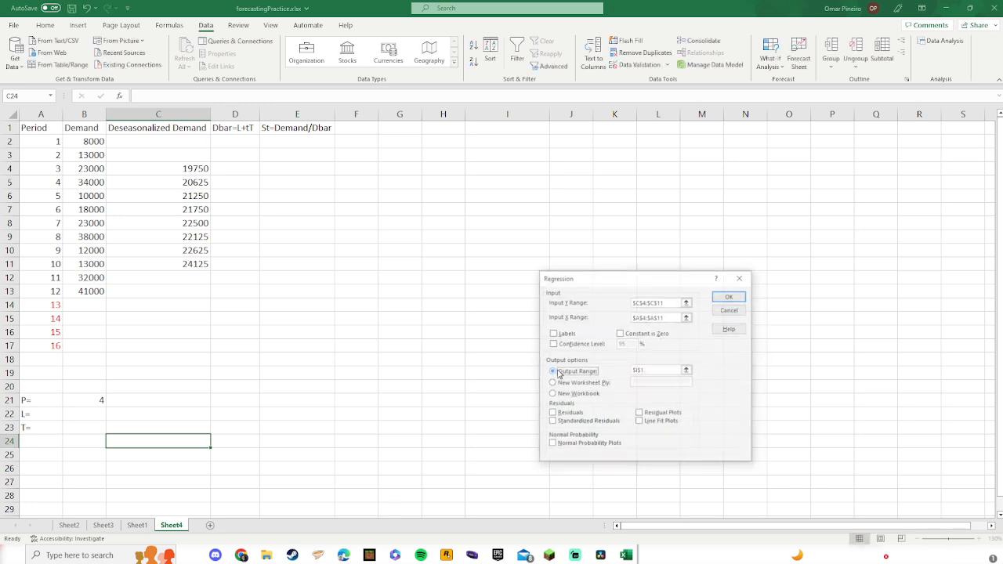
{"action": "left_click", "coordinate": [689, 373]}
{"action": "left_click", "coordinate": [747, 291]}
{"action": "left_click", "coordinate": [688, 370]}
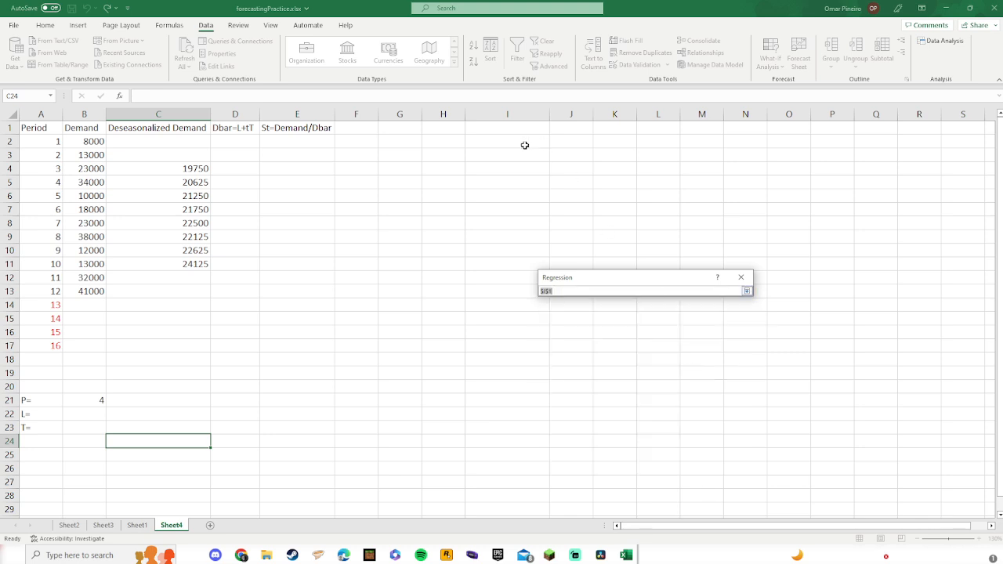
{"action": "left_click", "coordinate": [542, 131]}
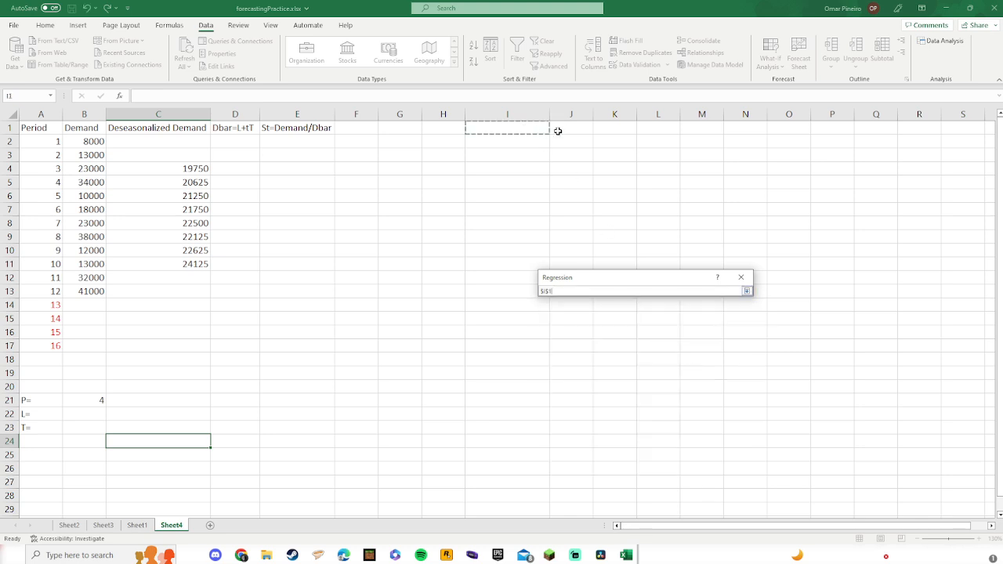
{"action": "left_click", "coordinate": [747, 291]}
{"action": "left_click", "coordinate": [727, 299]}
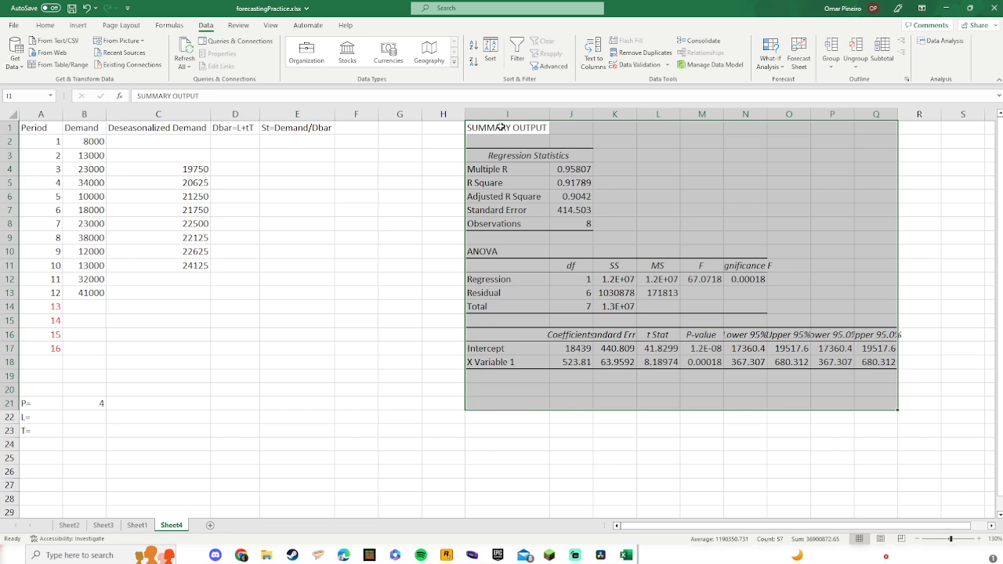
Step: Set L in B22 to reference the regression intercept coefficient in J17
{"action": "left_click", "coordinate": [587, 406]}
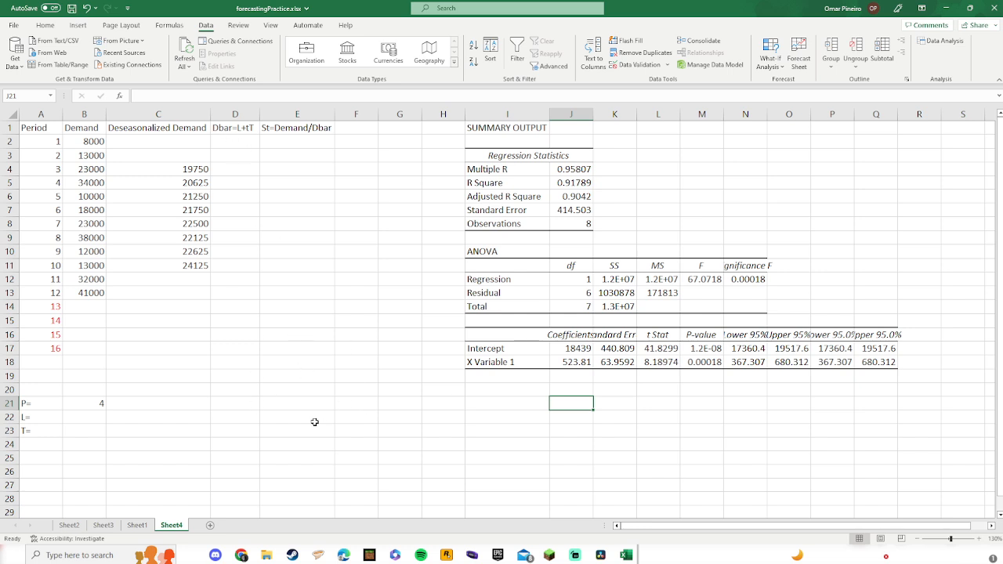
{"action": "left_click", "coordinate": [82, 422]}
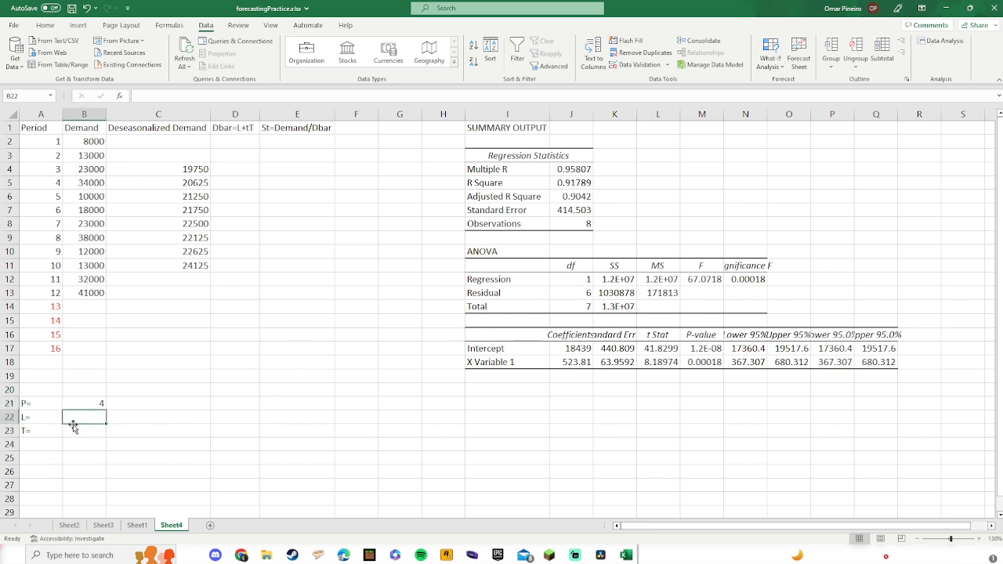
{"action": "left_click", "coordinate": [85, 432]}
{"action": "key", "text": "Up"}
{"action": "left_click", "coordinate": [571, 350]}
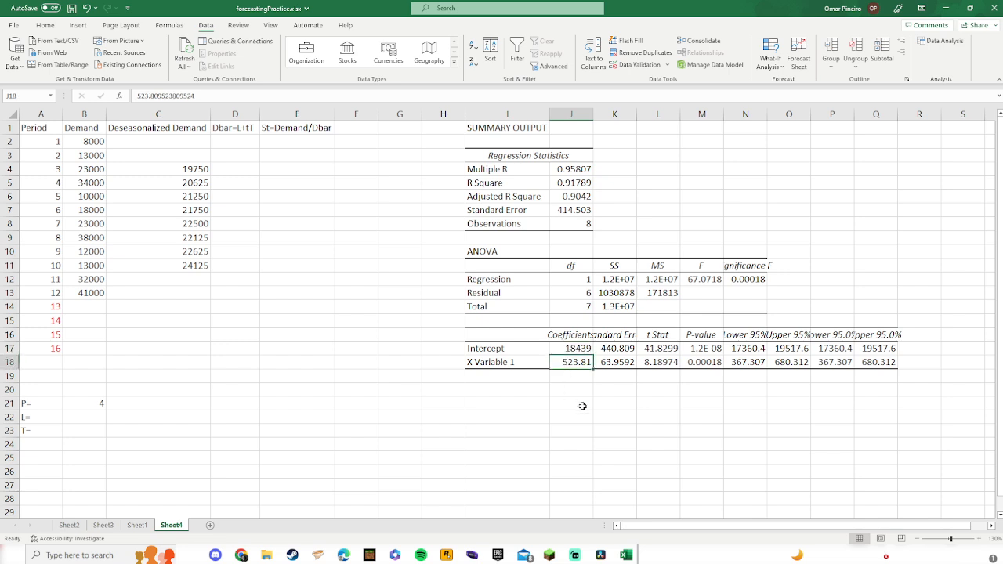
{"action": "left_click", "coordinate": [88, 415]}
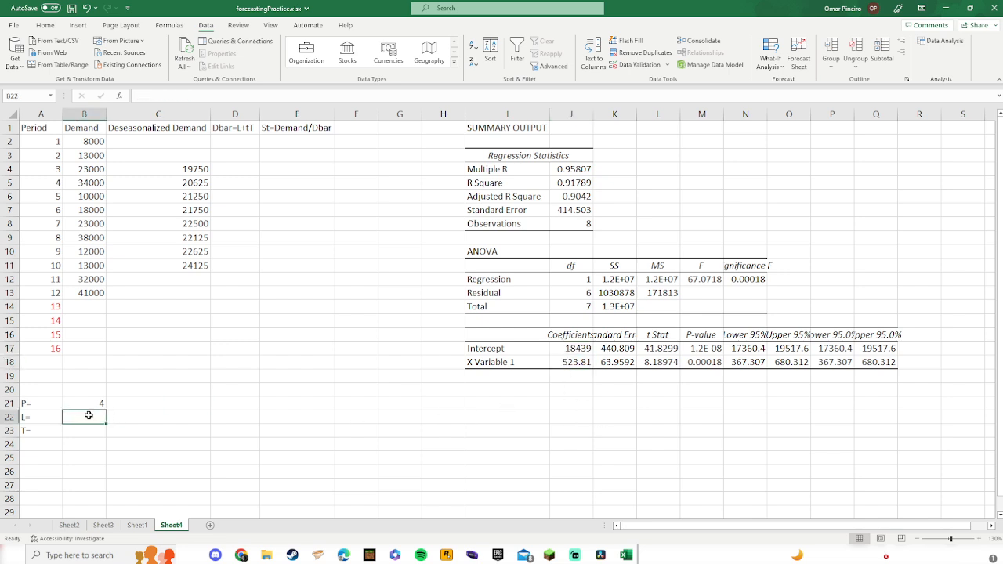
{"action": "type", "text": "="}
{"action": "left_click", "coordinate": [573, 351]}
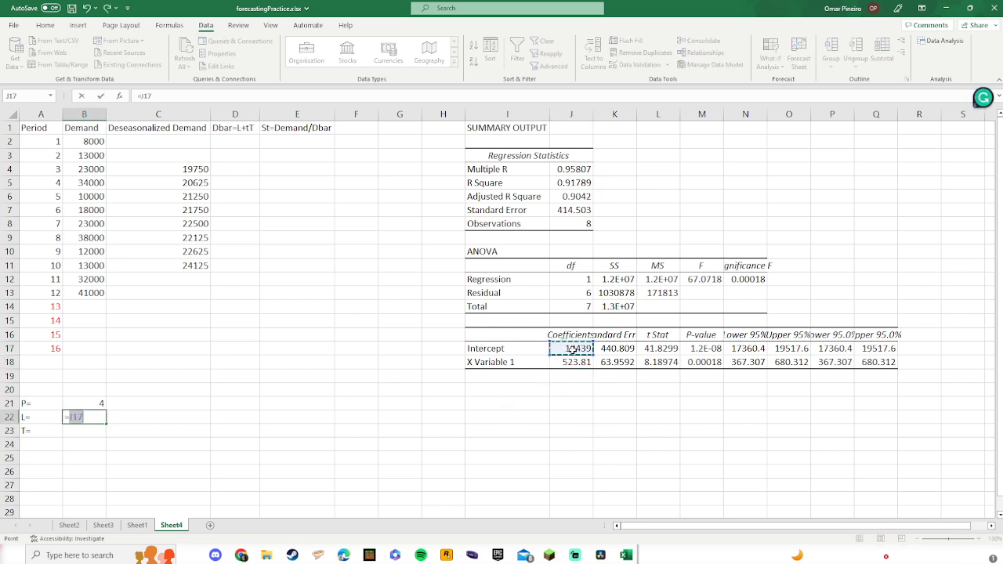
{"action": "key", "text": "Return"}
Step: Set T in B23 to reference the X Variable 1 coefficient in J18
{"action": "type", "text": "="}
{"action": "left_click", "coordinate": [569, 362]}
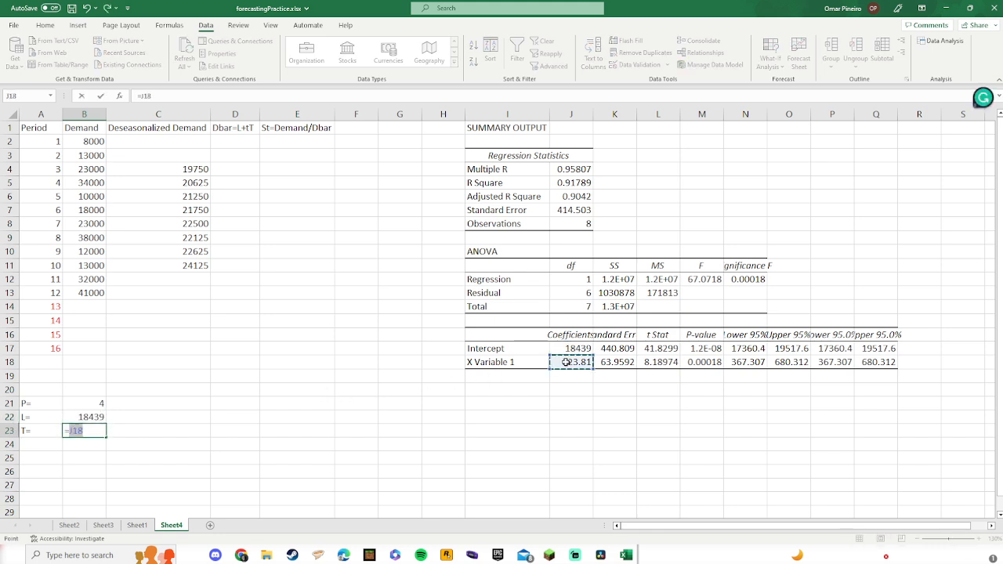
{"action": "key", "text": "Return"}
{"action": "left_click", "coordinate": [86, 419]}
{"action": "left_click", "coordinate": [82, 430]}
{"action": "left_click", "coordinate": [85, 421]}
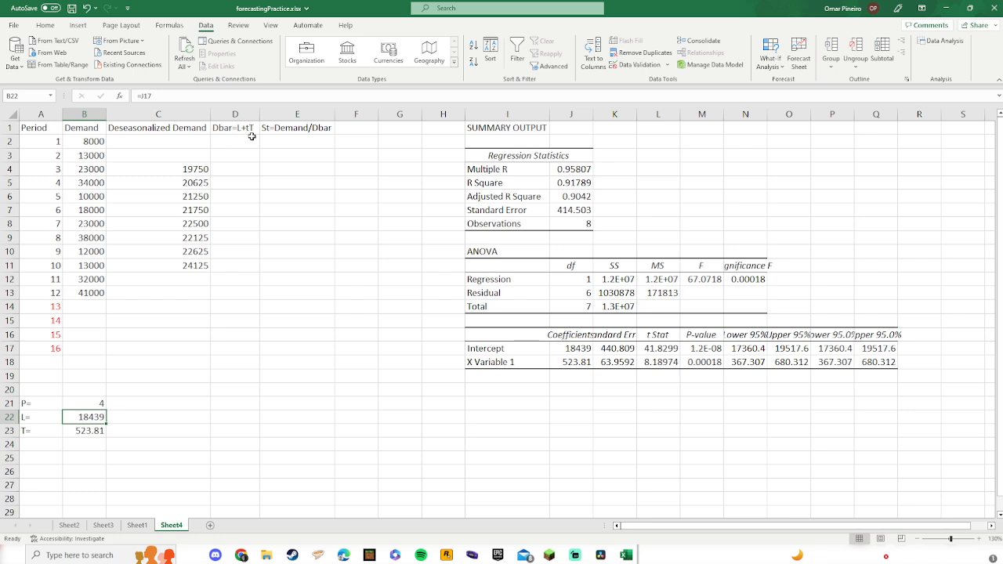
Step: Enter the Dbar formula =B22+A2*B23 in D2
{"action": "left_click", "coordinate": [30, 142]}
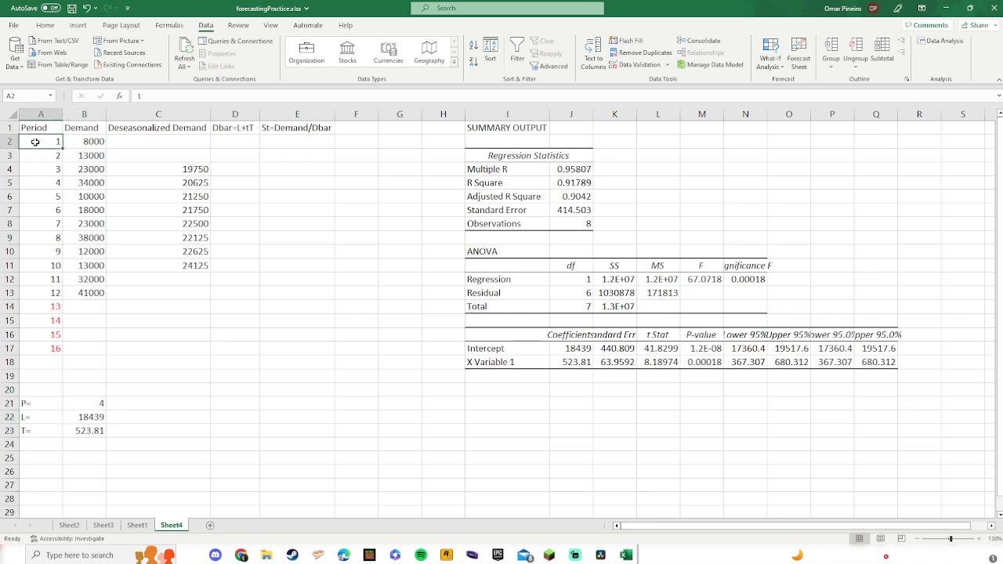
{"action": "left_click", "coordinate": [243, 143]}
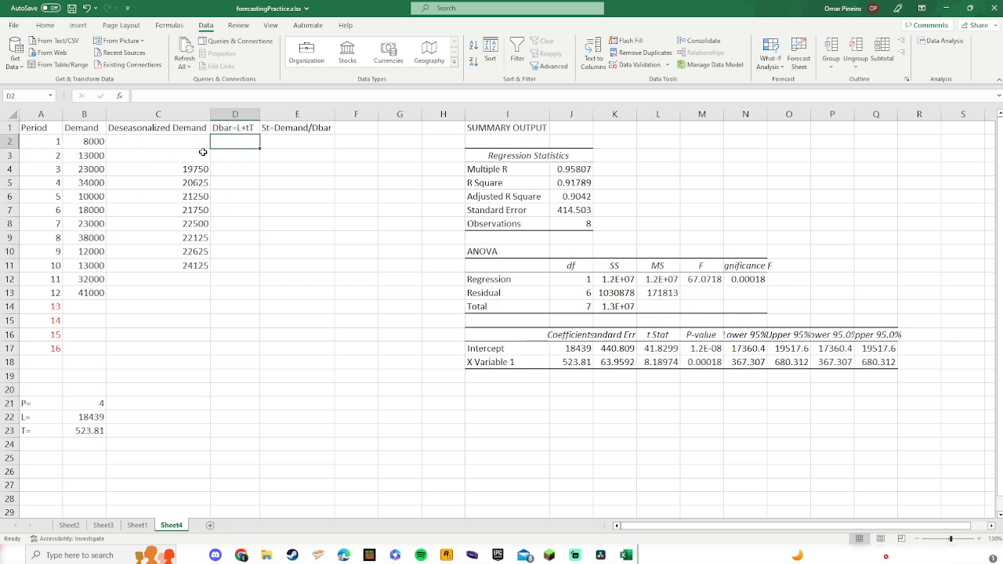
{"action": "type", "text": "="}
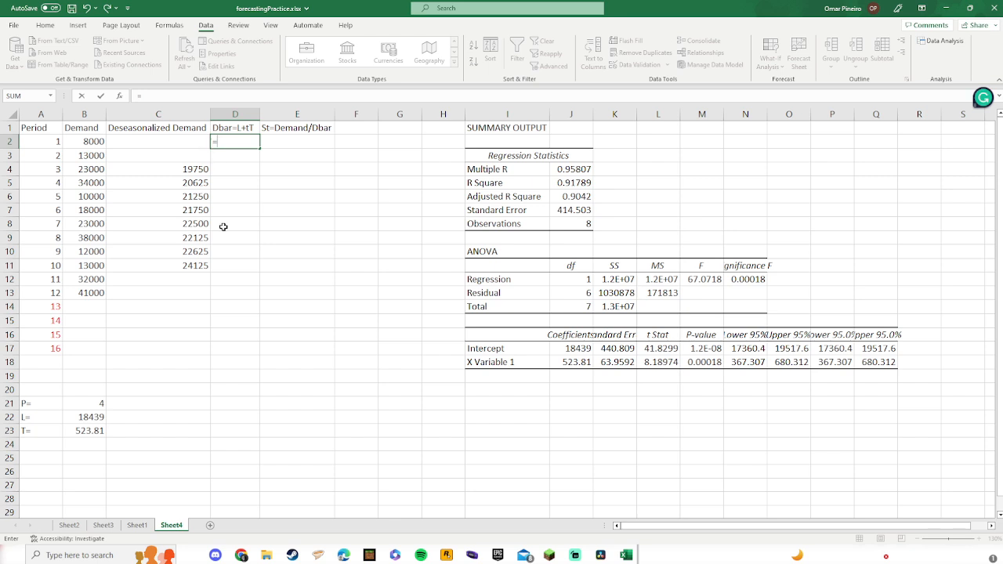
{"action": "left_click", "coordinate": [85, 417]}
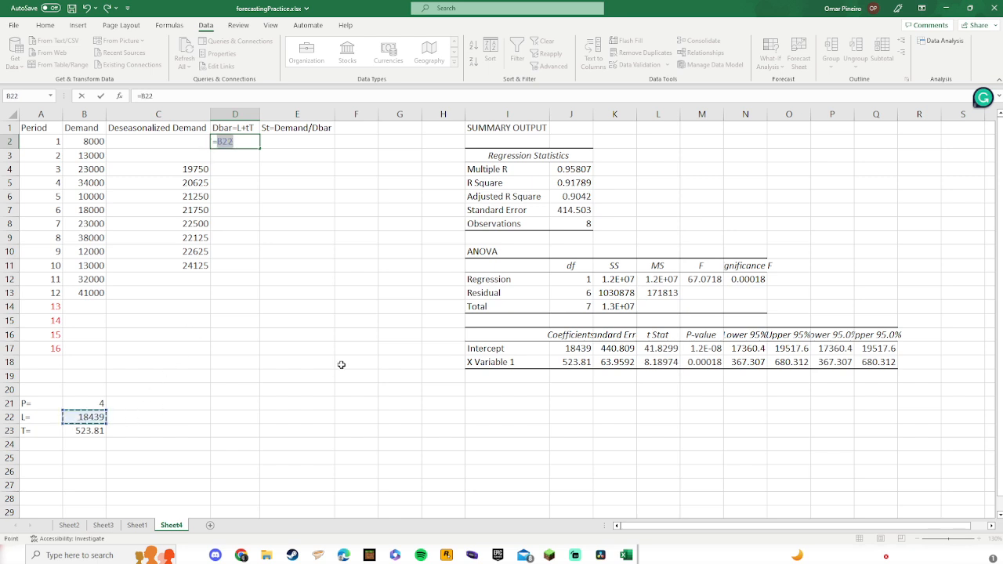
{"action": "type", "text": "+"}
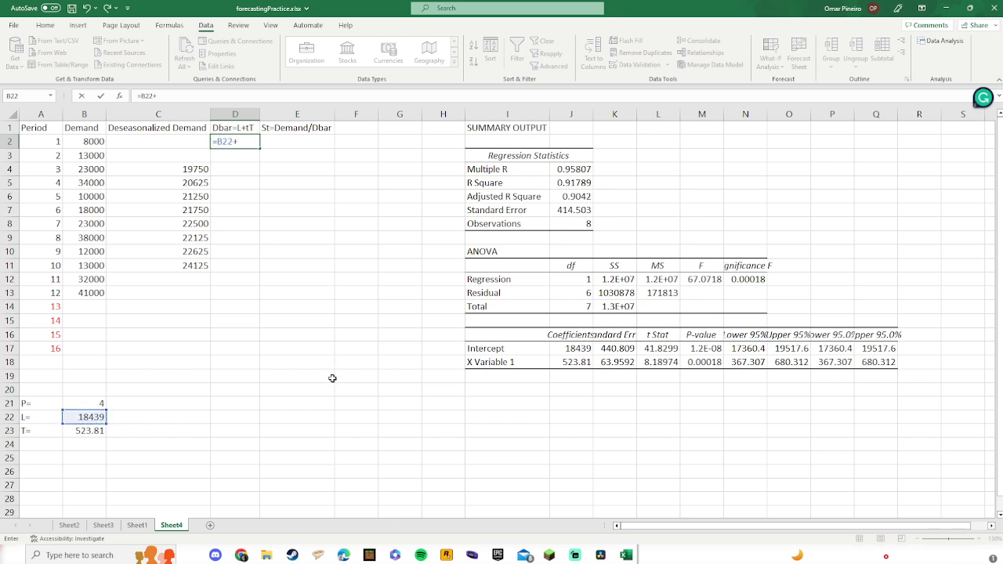
{"action": "left_click", "coordinate": [37, 144]}
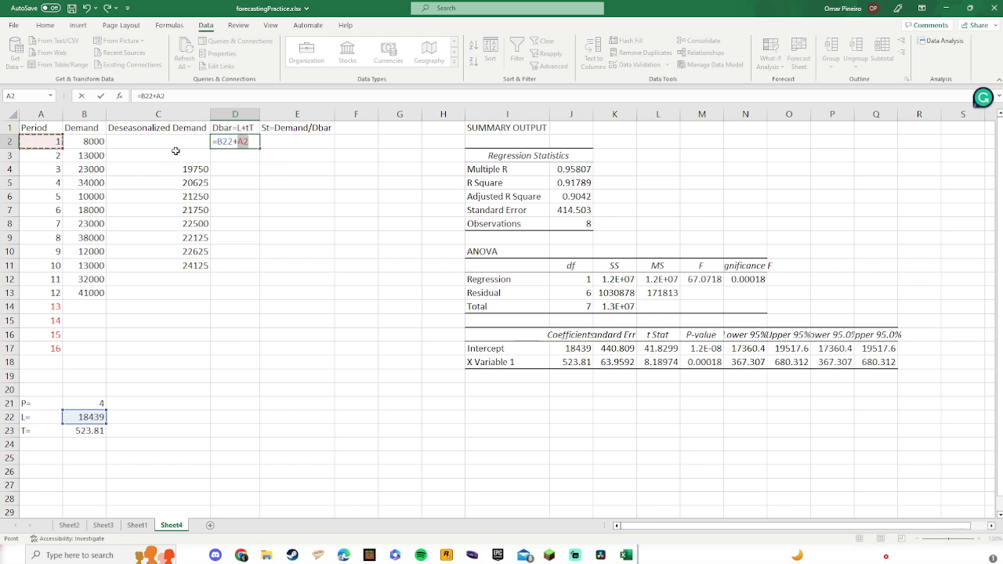
{"action": "type", "text": "*"}
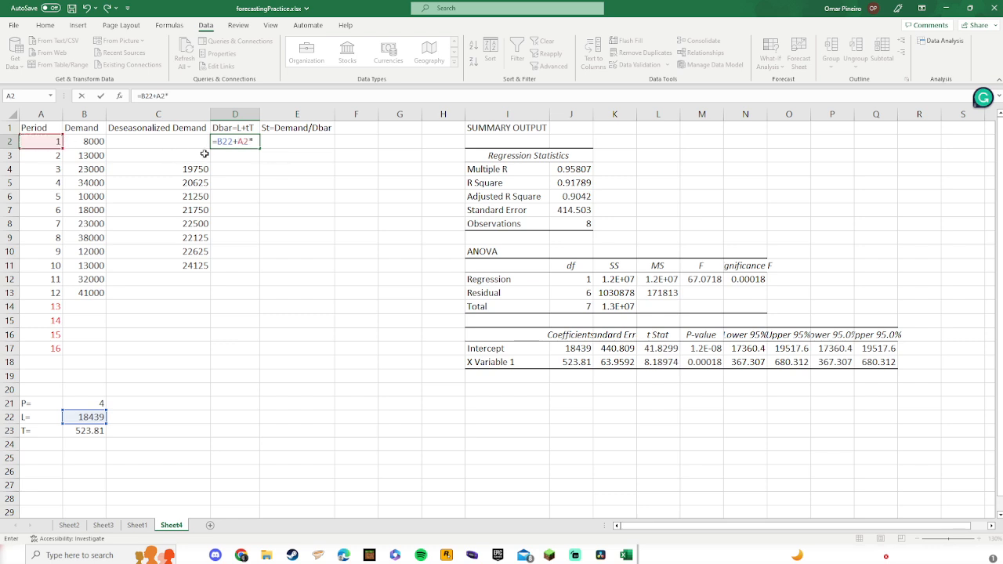
{"action": "left_click", "coordinate": [88, 432]}
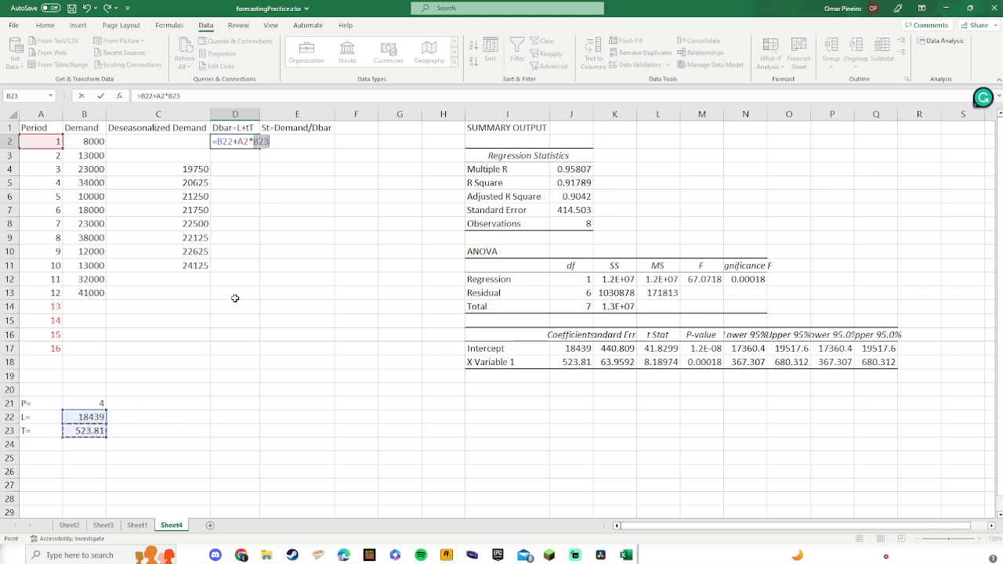
{"action": "key", "text": "ctrl+Return"}
Step: Fill the D2 formula down column D to D7 and inspect the filled formulas
{"action": "left_click_drag", "start_coordinate": [260, 148], "coordinate": [259, 210]}
{"action": "left_click", "coordinate": [246, 171]}
{"action": "key", "text": "Down"}
{"action": "key", "text": "Down"}
{"action": "key", "text": "Down"}
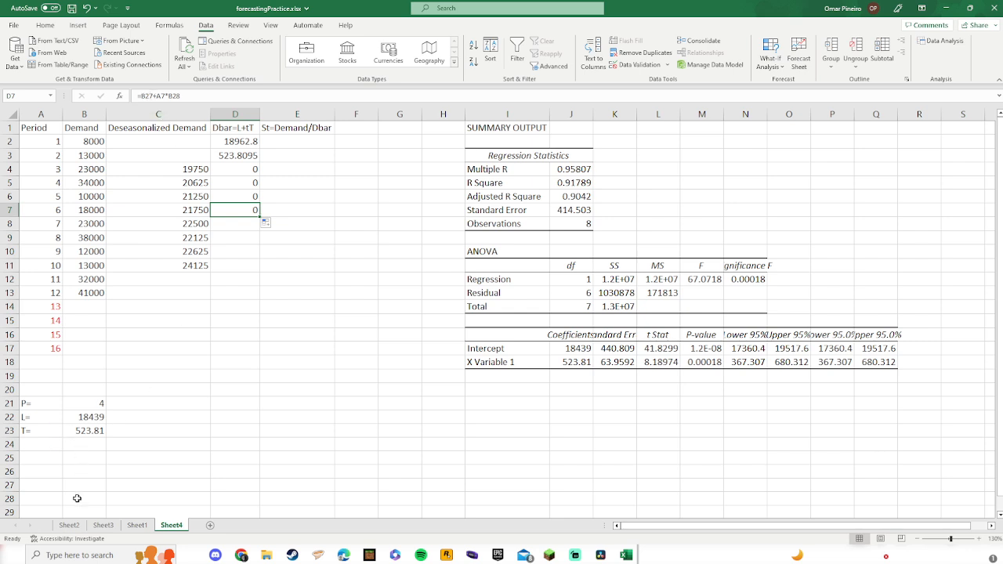
{"action": "left_click_drag", "start_coordinate": [239, 173], "coordinate": [236, 213]}
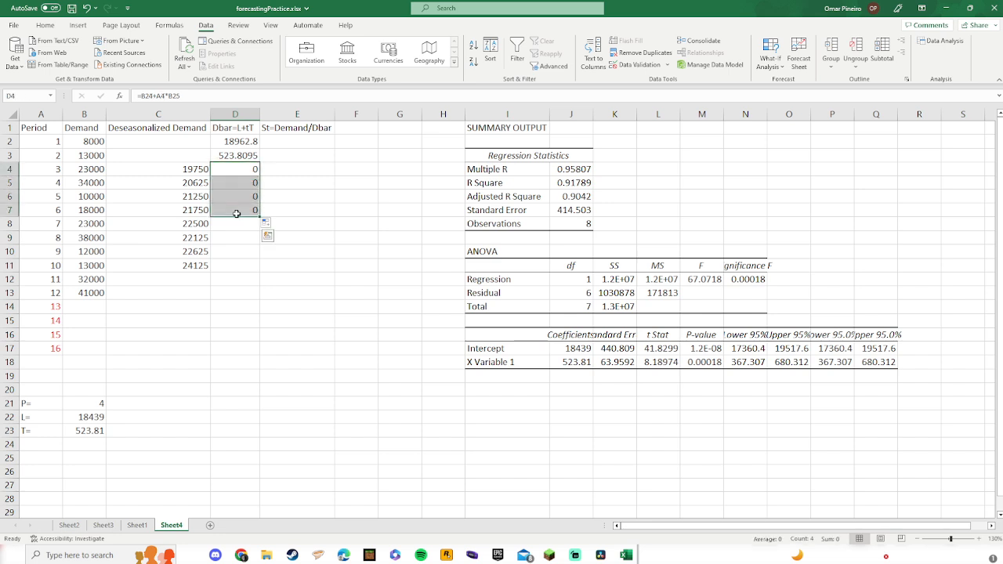
Step: Clear the filled Dbar formulas from D3 through D7
{"action": "key", "text": "Delete"}
{"action": "left_click", "coordinate": [238, 159]}
{"action": "key", "text": "Delete"}
{"action": "left_click", "coordinate": [299, 158]}
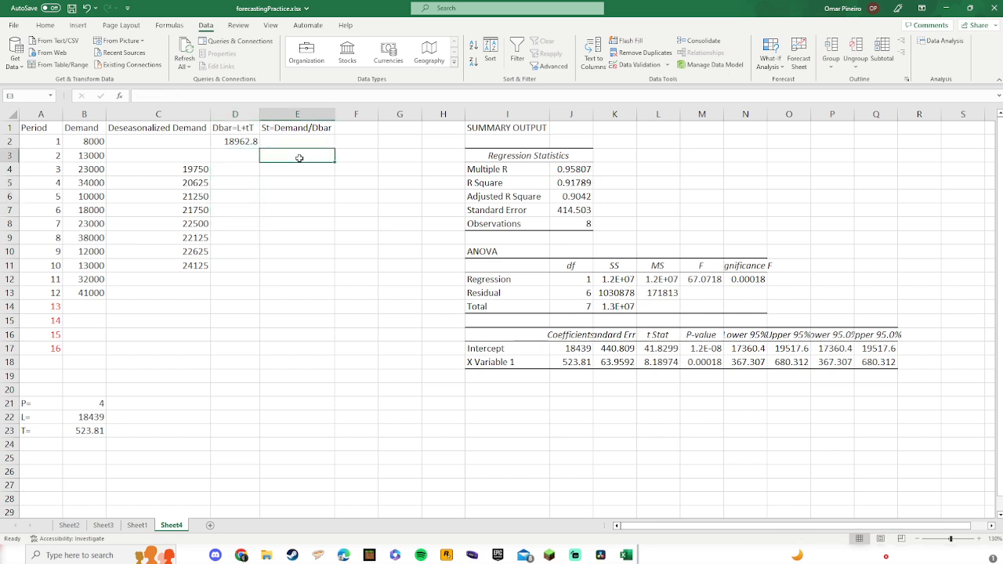
Step: Edit the D2 formula to use absolute references, making it =$B$22+A2*$B$23
{"action": "left_click", "coordinate": [237, 144]}
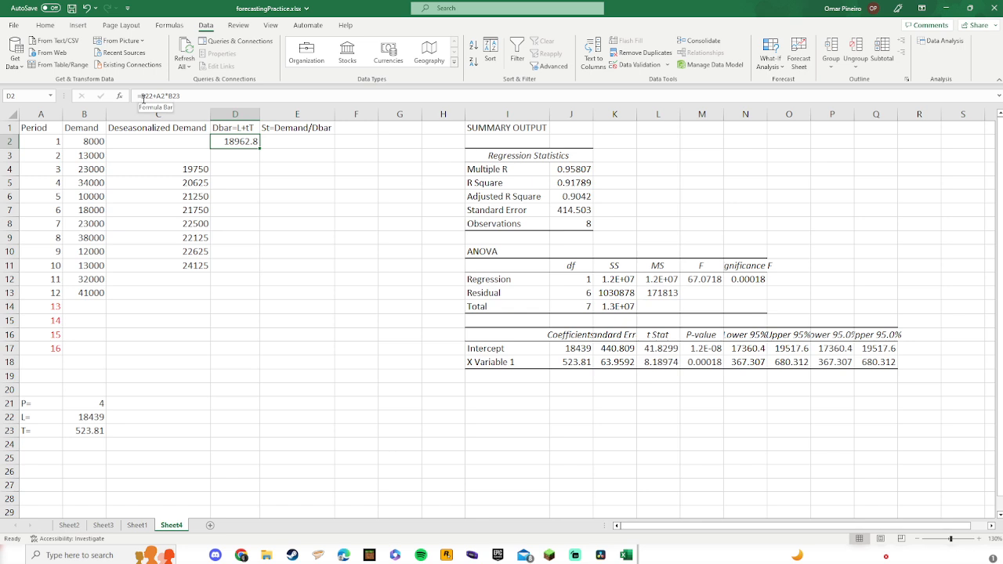
{"action": "left_click", "coordinate": [141, 96]}
{"action": "double_click", "coordinate": [147, 96]}
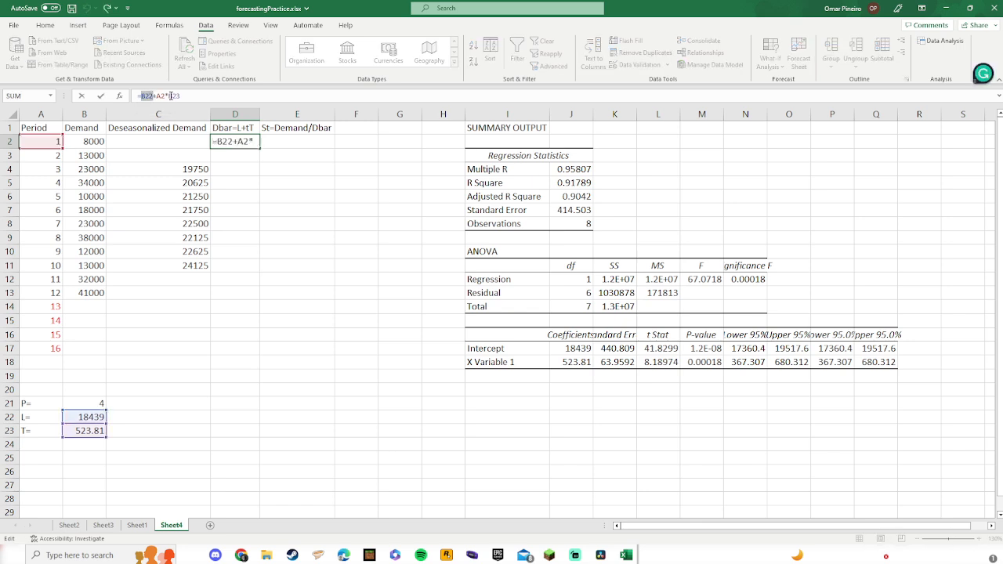
{"action": "left_click", "coordinate": [189, 97]}
{"action": "left_click", "coordinate": [142, 96]}
{"action": "type", "text": "$"}
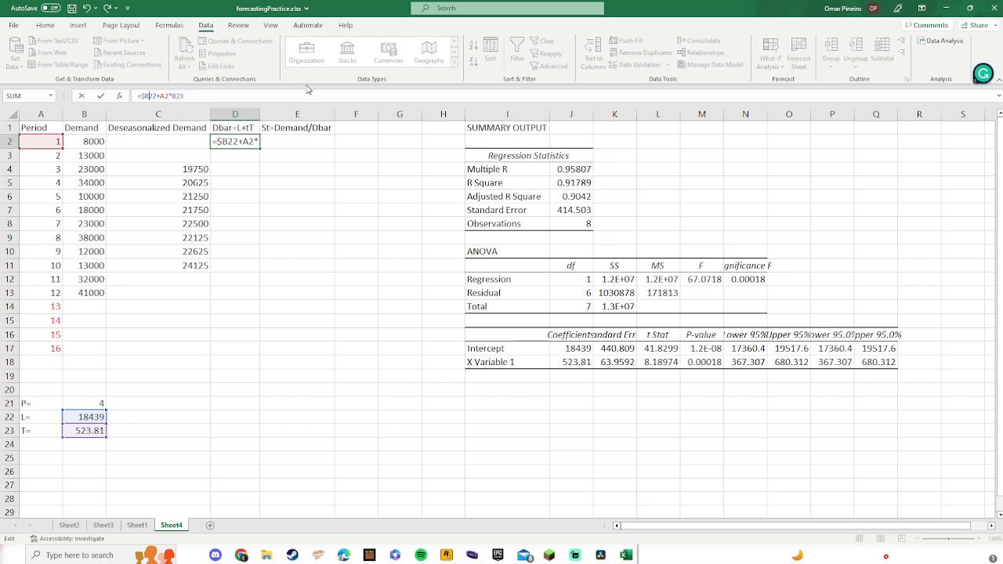
{"action": "key", "text": "Right"}
{"action": "type", "text": "$"}
{"action": "left_click", "coordinate": [175, 94]}
{"action": "type", "text": "$"}
{"action": "left_click", "coordinate": [185, 94]}
{"action": "type", "text": "$"}
{"action": "key", "text": "Return"}
Step: Fill the D2 Dbar formula down column D through D17 for all 16 periods
{"action": "left_click", "coordinate": [257, 146]}
{"action": "left_click_drag", "start_coordinate": [261, 149], "coordinate": [251, 351]}
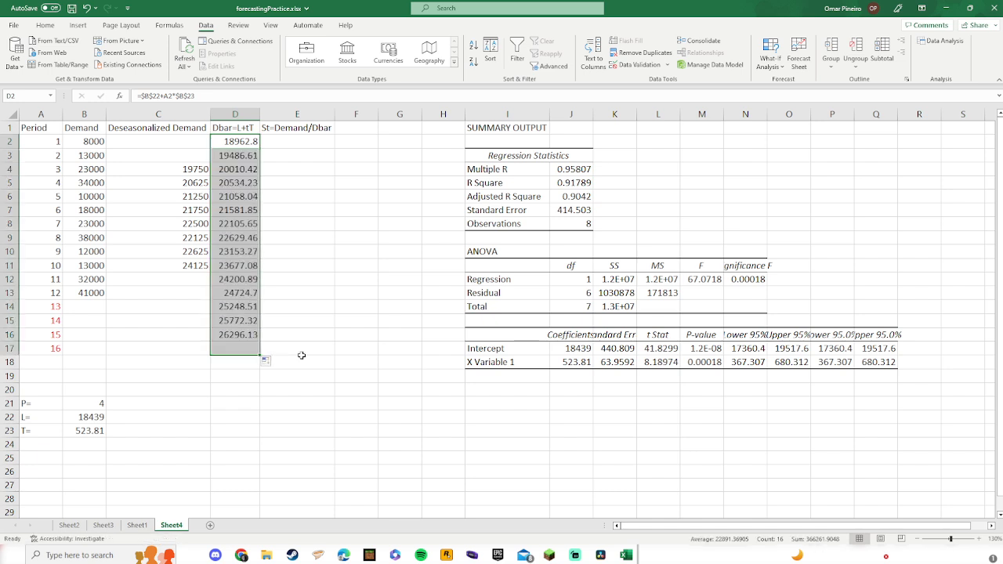
{"action": "left_click", "coordinate": [219, 363]}
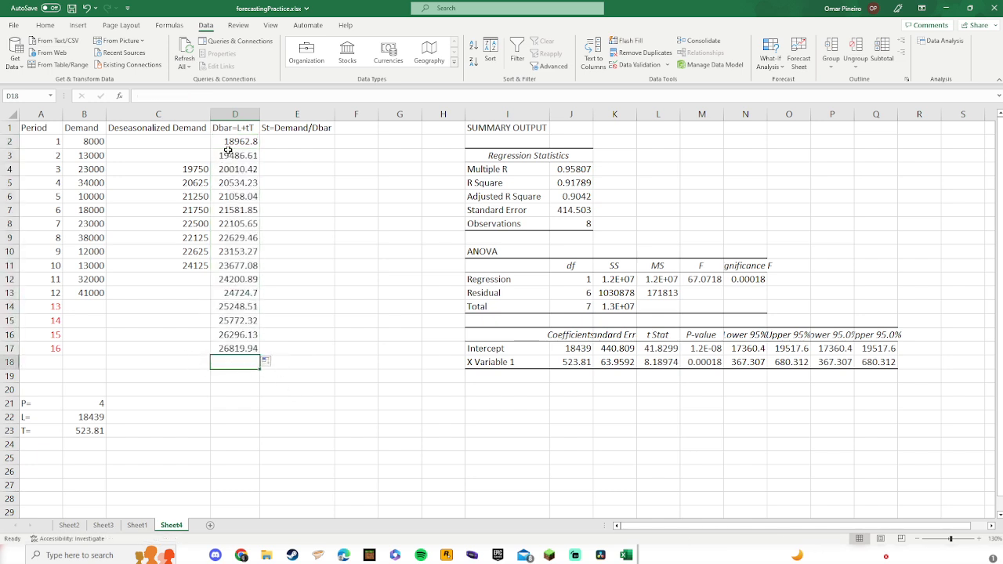
Step: Enter the seasonal factor formula =B2/D2 in E2
{"action": "left_click", "coordinate": [293, 146]}
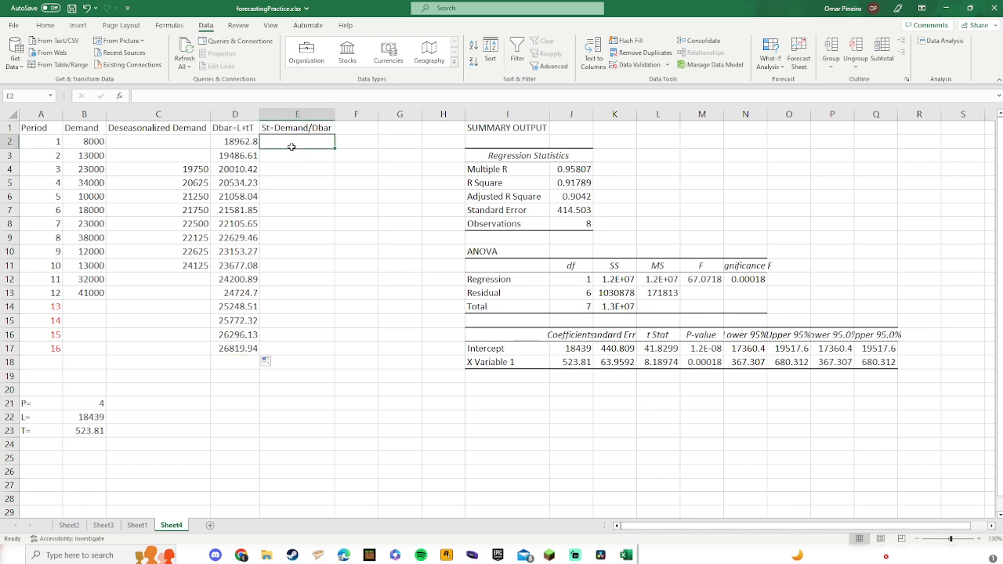
{"action": "type", "text": "="}
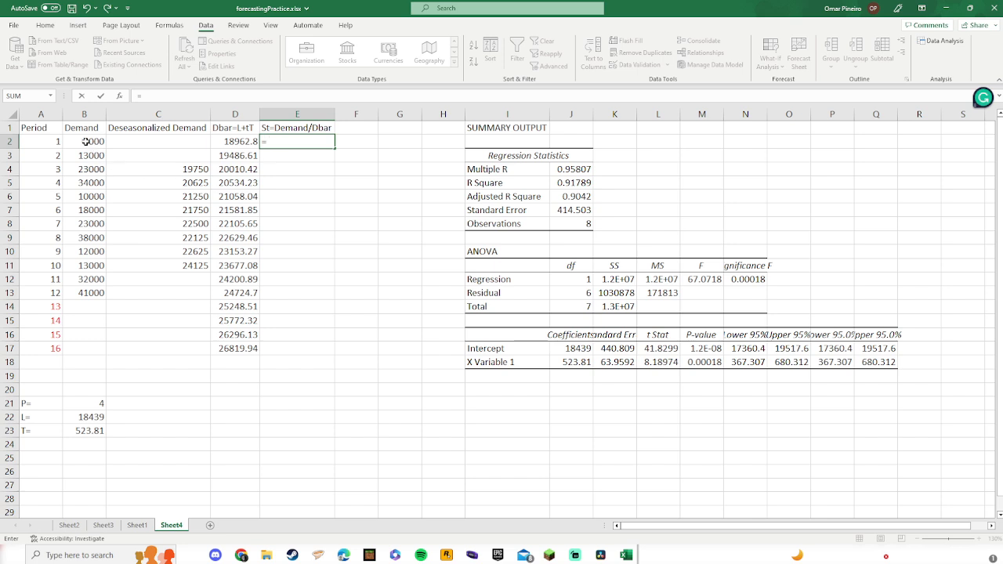
{"action": "left_click", "coordinate": [85, 141]}
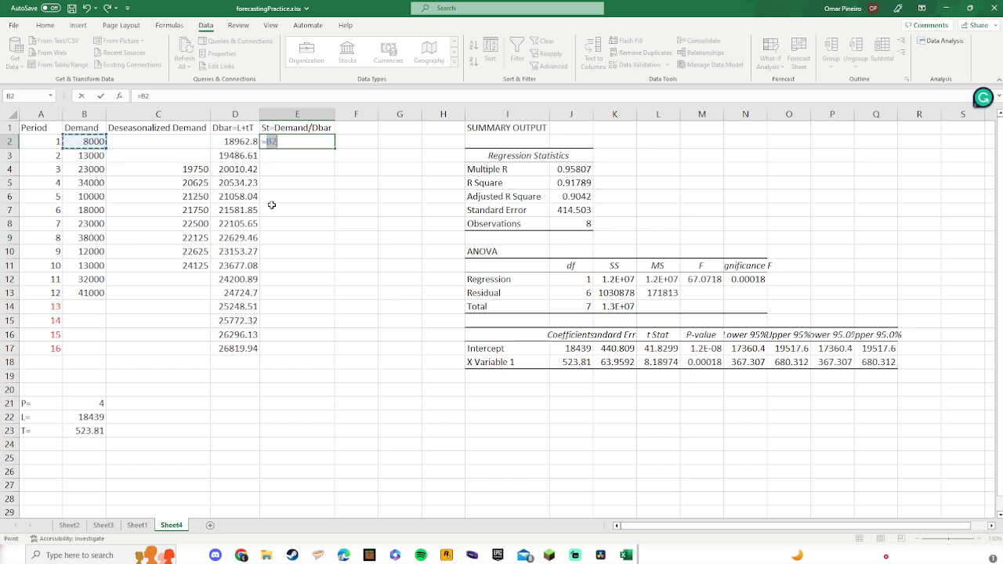
{"action": "type", "text": "/"}
{"action": "left_click", "coordinate": [240, 143]}
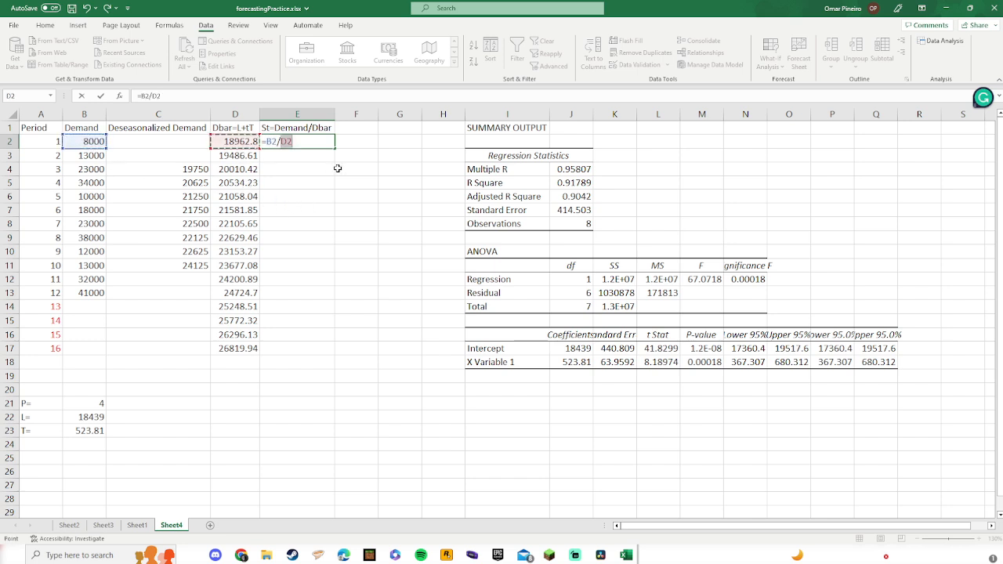
{"action": "key", "text": "Return"}
Step: Fill the E2 seasonal factor formula down column E through E13 for periods 1 to 12
{"action": "left_click", "coordinate": [310, 141]}
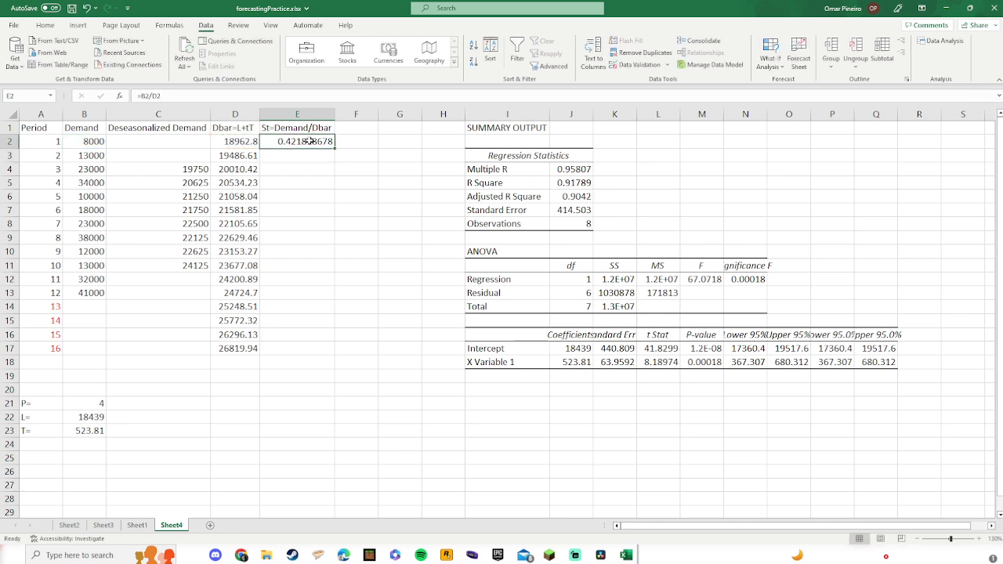
{"action": "left_click", "coordinate": [86, 153]}
{"action": "left_click", "coordinate": [225, 156]}
{"action": "left_click", "coordinate": [93, 181]}
{"action": "left_click", "coordinate": [92, 167]}
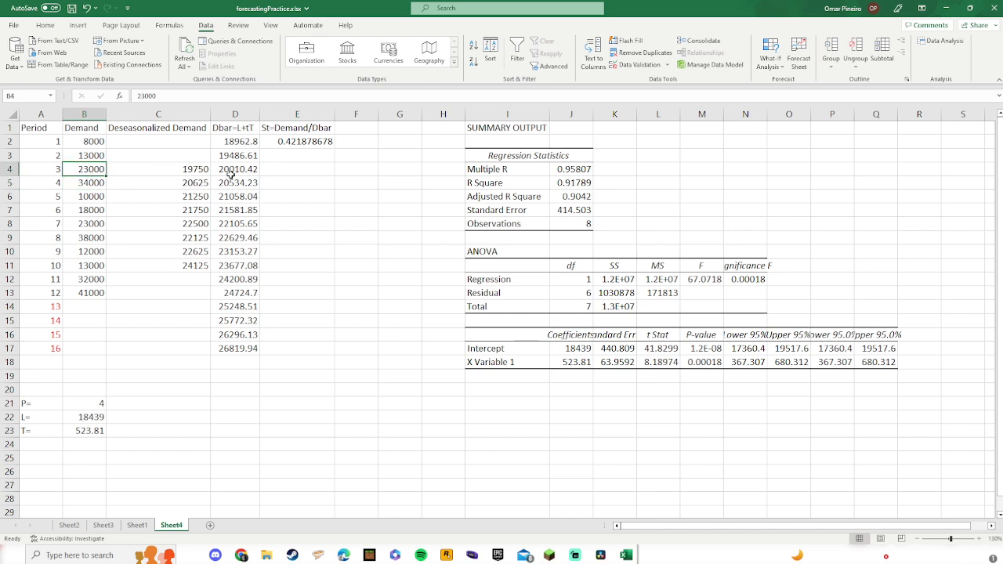
{"action": "left_click", "coordinate": [229, 172]}
{"action": "left_click", "coordinate": [86, 186]}
{"action": "left_click", "coordinate": [227, 184]}
{"action": "left_click", "coordinate": [296, 143]}
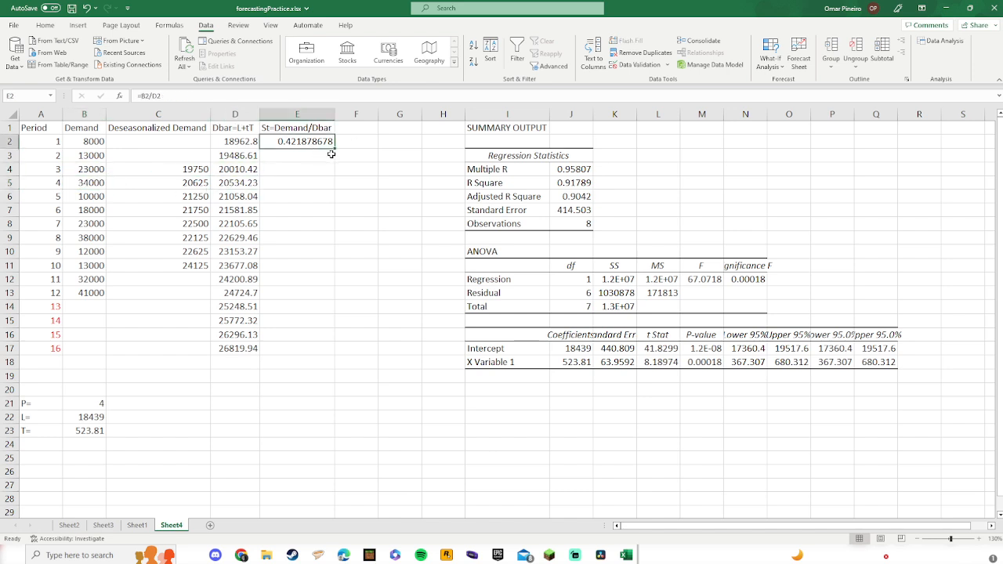
{"action": "left_click_drag", "start_coordinate": [335, 150], "coordinate": [328, 296]}
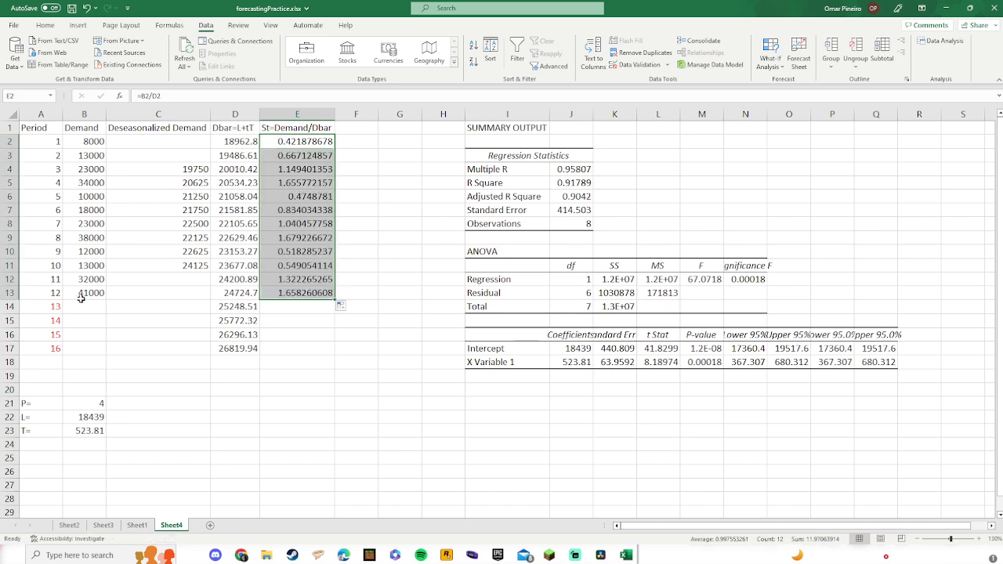
{"action": "left_click", "coordinate": [291, 305]}
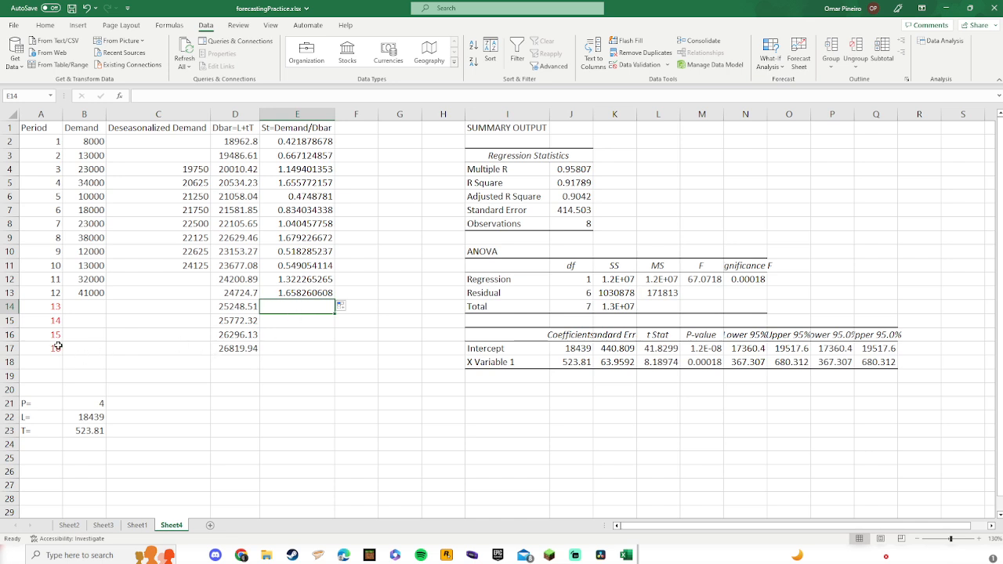
Step: Enter =AVERAGE(E2,E6,E10) in E14 as the seasonal factor for period 13
{"action": "left_click_drag", "start_coordinate": [40, 307], "coordinate": [48, 349]}
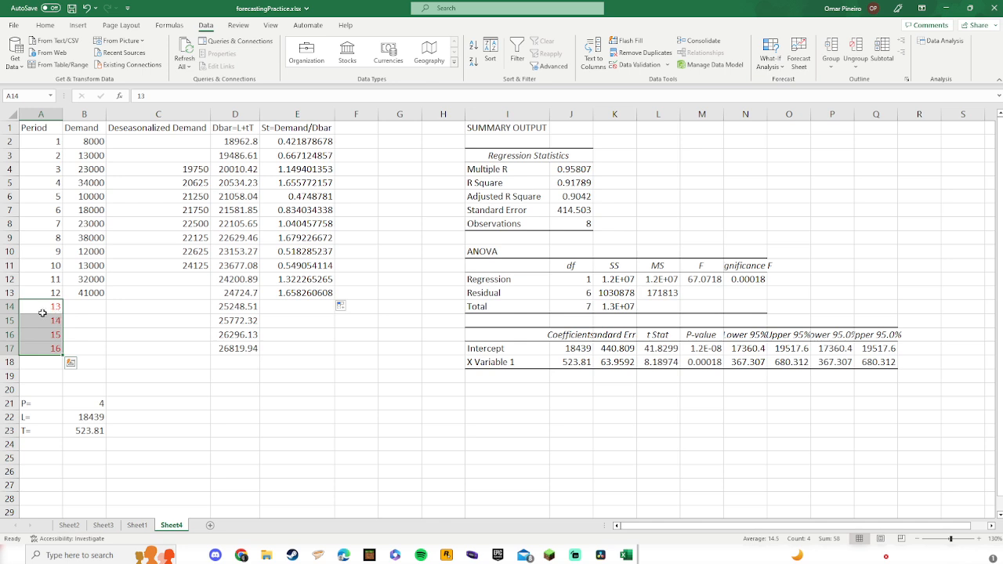
{"action": "left_click", "coordinate": [280, 307]}
{"action": "type", "text": "=average"}
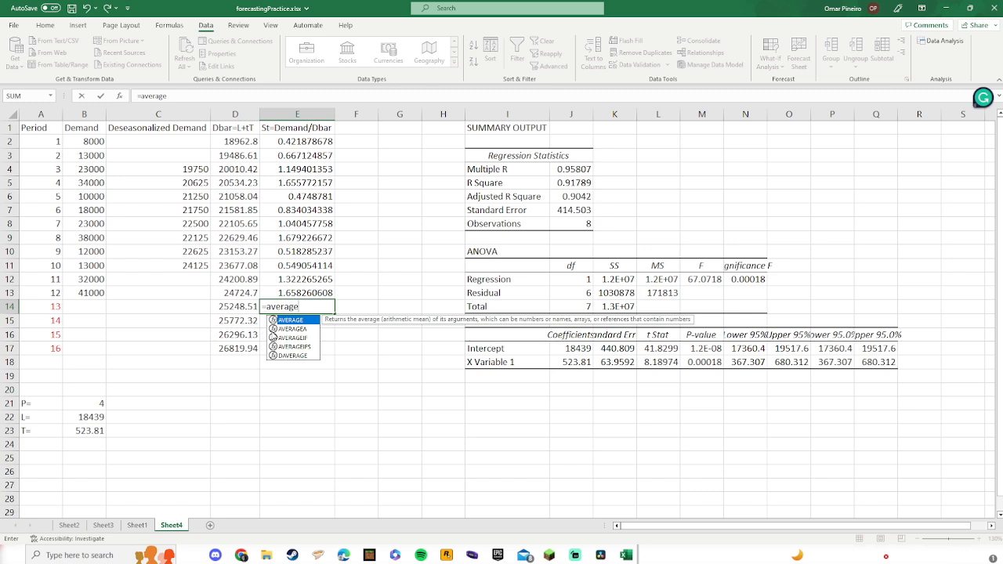
{"action": "double_click", "coordinate": [283, 321]}
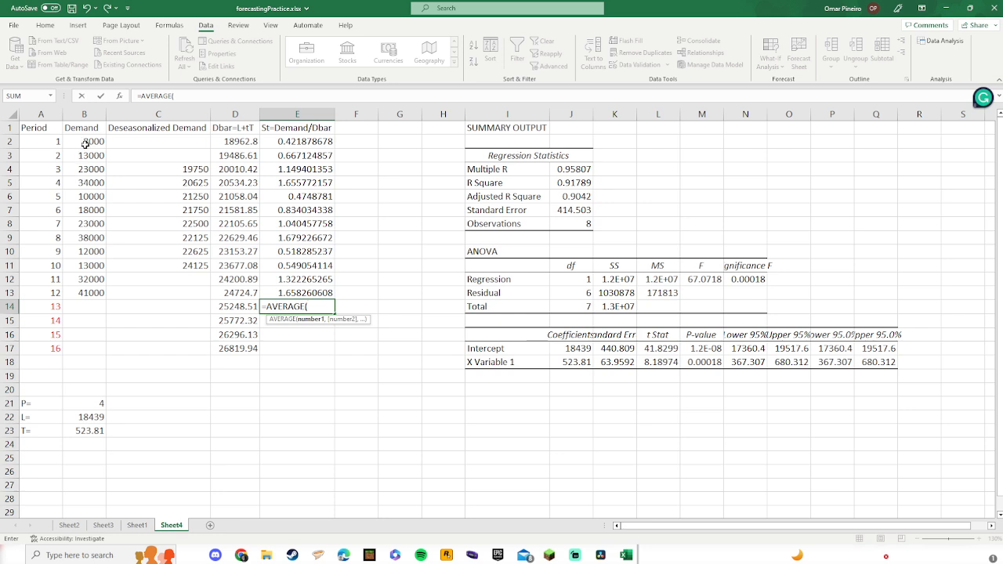
{"action": "left_click", "coordinate": [285, 141]}
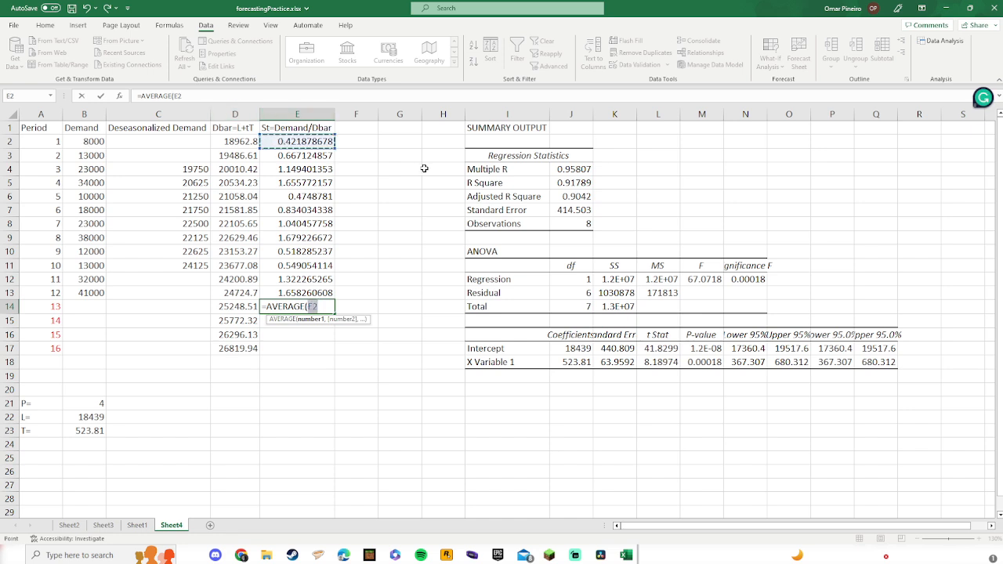
{"action": "type", "text": "."}
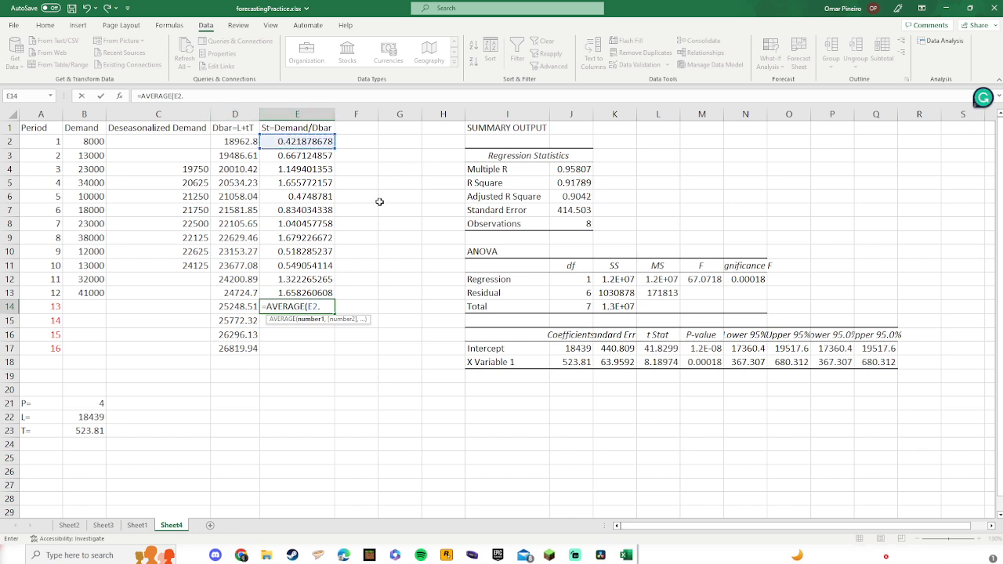
{"action": "key", "text": "BackSpace"}
{"action": "type", "text": ","}
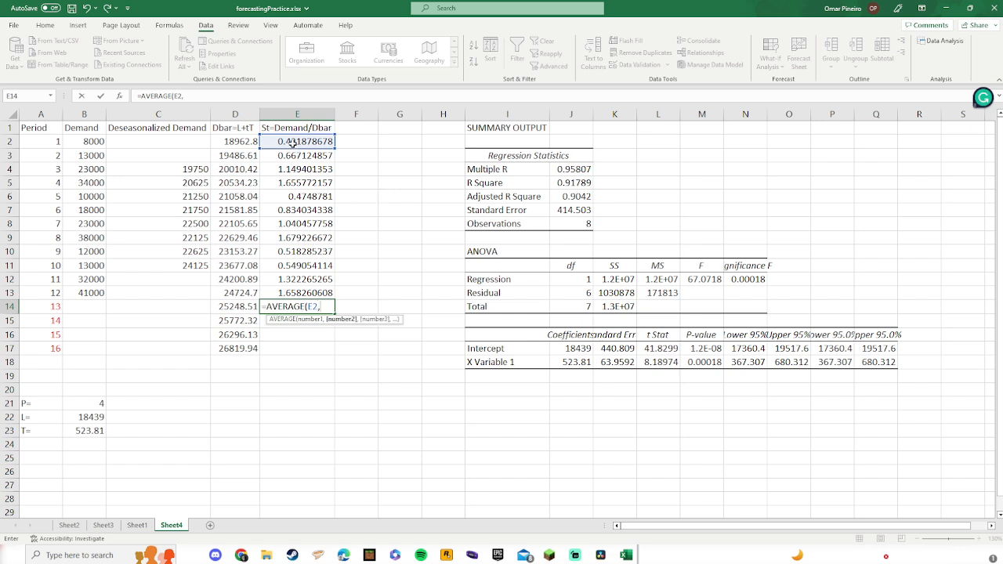
{"action": "left_click", "coordinate": [296, 197]}
{"action": "type", "text": ","}
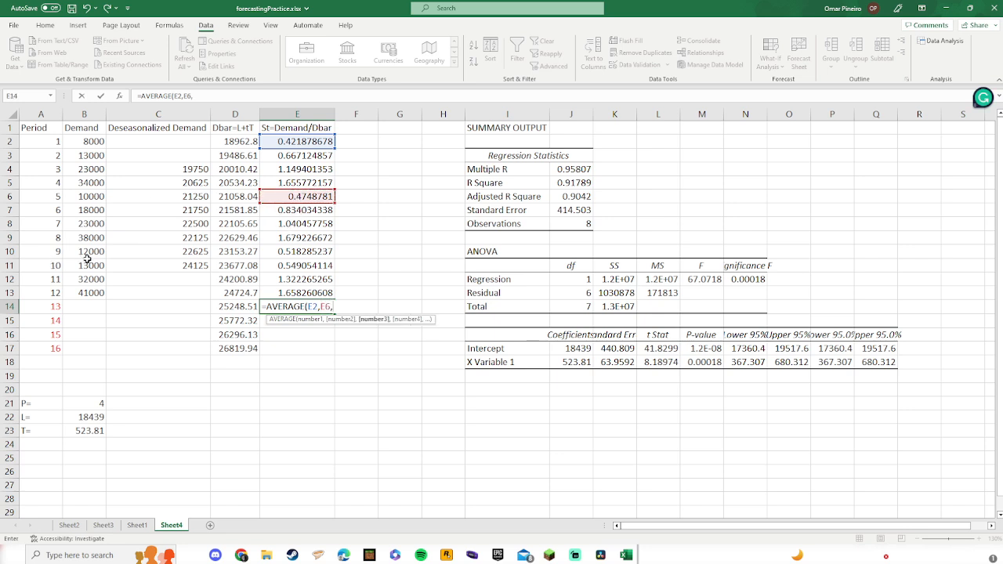
{"action": "left_click", "coordinate": [292, 253]}
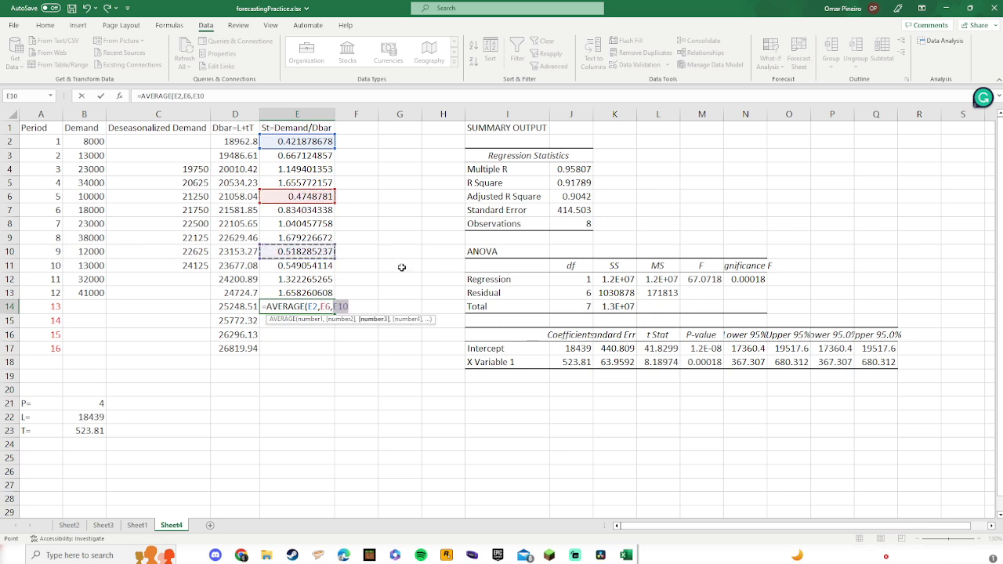
{"action": "type", "text": ")"}
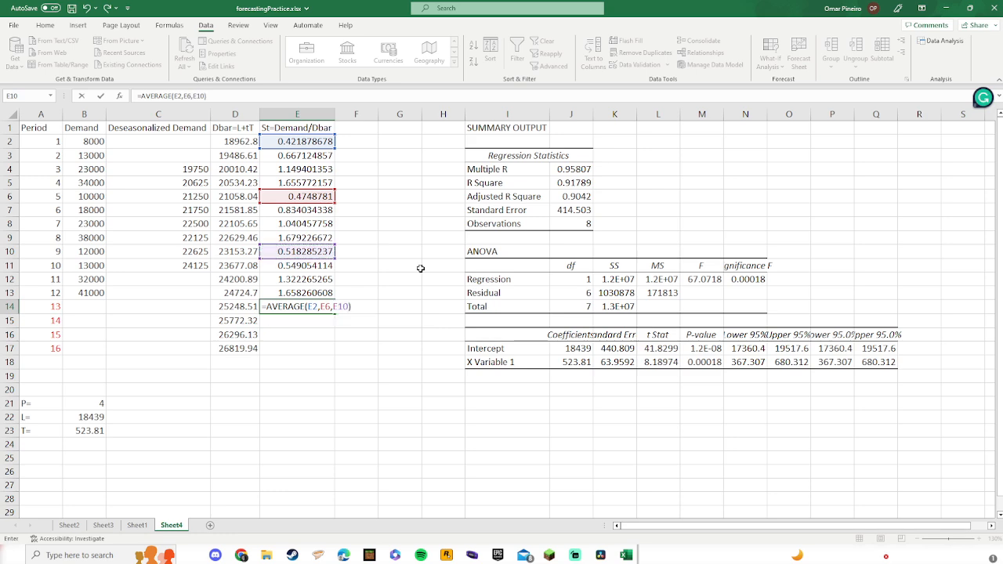
{"action": "key", "text": "Return"}
Step: Fill the E14 average formula down through E17 for periods 14 to 16
{"action": "left_click", "coordinate": [308, 306]}
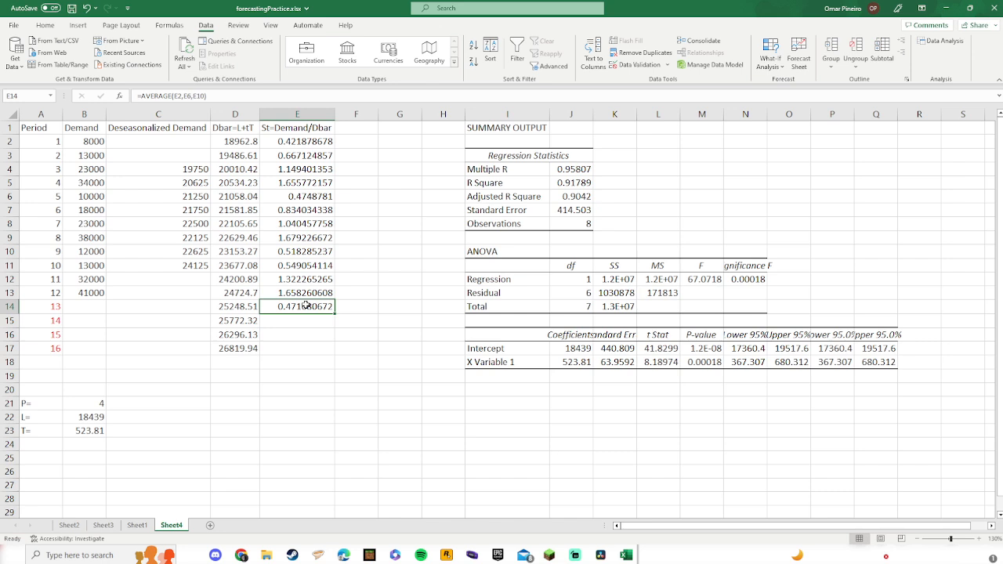
{"action": "left_click", "coordinate": [243, 148]}
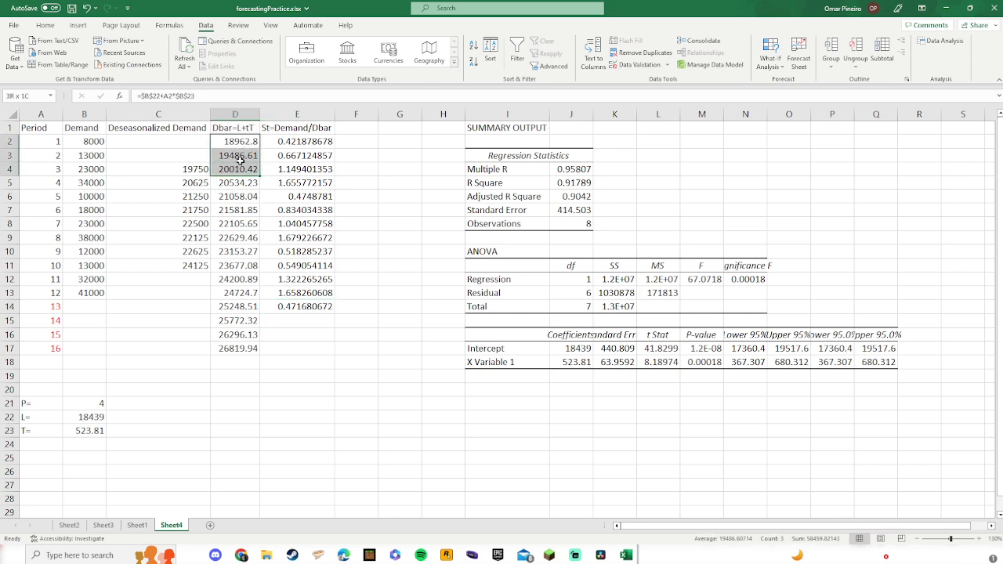
{"action": "left_click", "coordinate": [319, 309]}
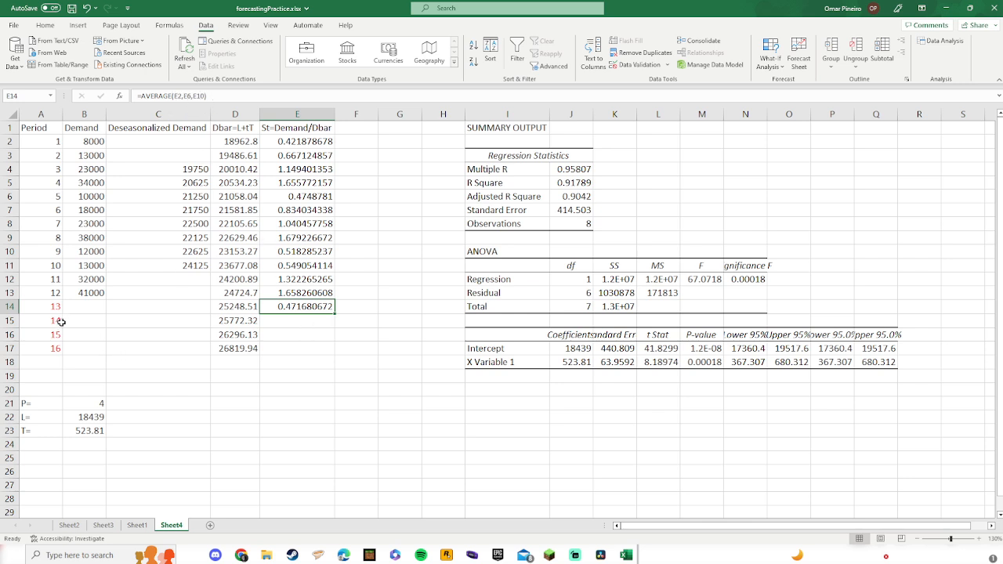
{"action": "left_click", "coordinate": [54, 322]}
{"action": "left_click", "coordinate": [287, 310]}
{"action": "left_click_drag", "start_coordinate": [334, 314], "coordinate": [334, 322]}
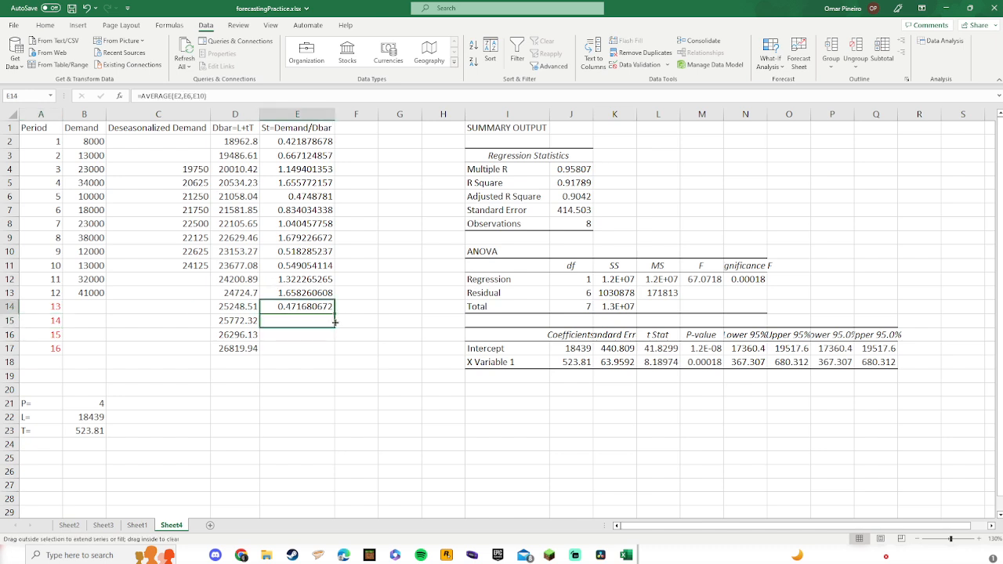
{"action": "left_click_drag", "start_coordinate": [335, 322], "coordinate": [336, 355]}
{"action": "left_click", "coordinate": [371, 348]}
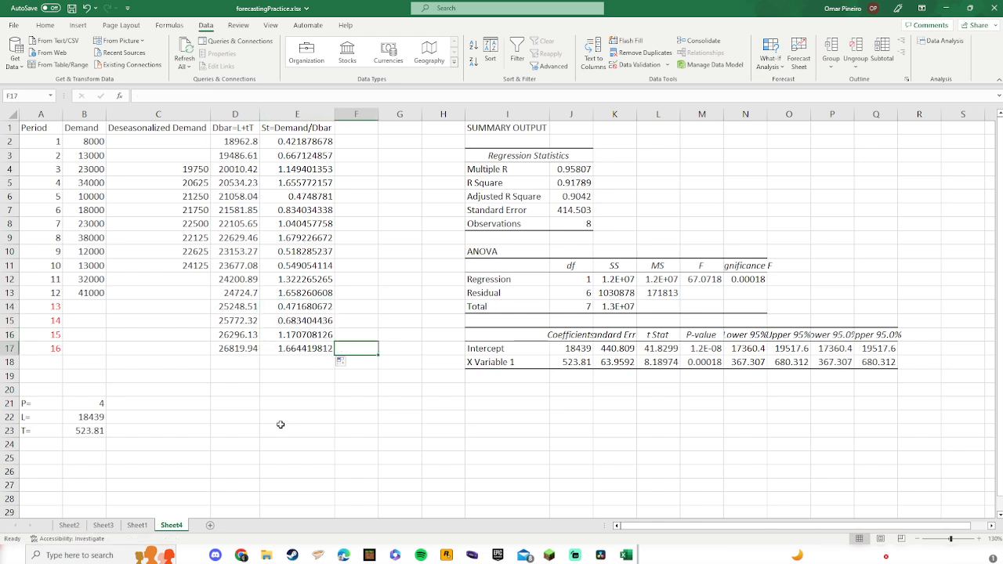
Step: Enter the label St=Demand/Dbar in E22
{"action": "left_click", "coordinate": [267, 414]}
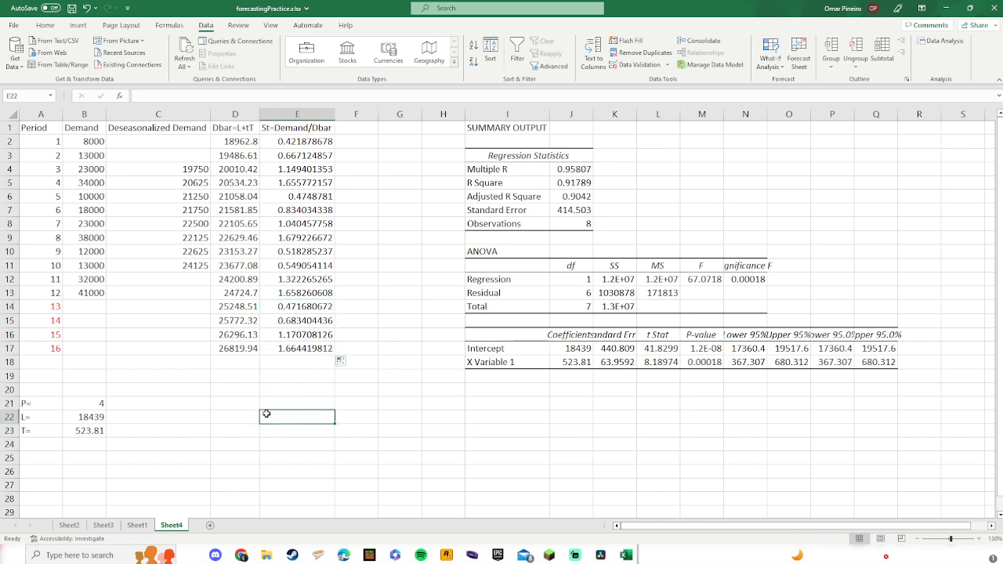
{"action": "type", "text": "St"}
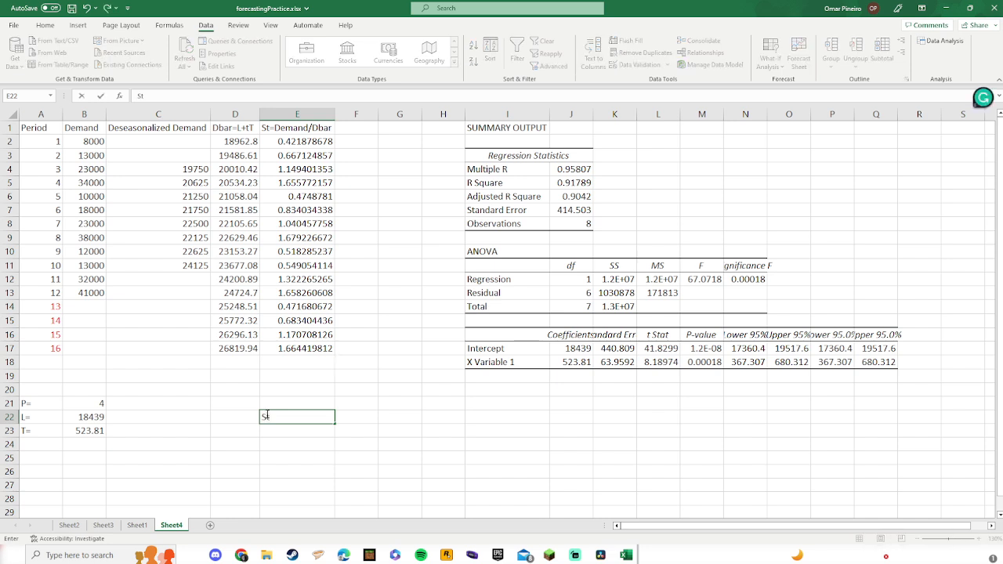
{"action": "type", "text": "=Demand/Dbar"}
{"action": "key", "text": "Return"}
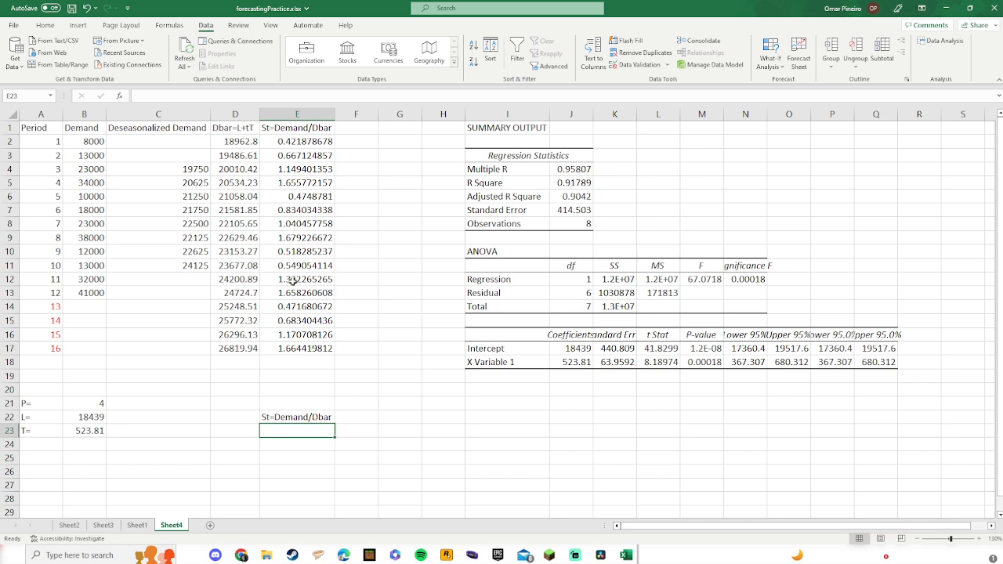
Step: Enter the label St*Dbar=Demand in E23
{"action": "left_click_drag", "start_coordinate": [91, 309], "coordinate": [95, 346]}
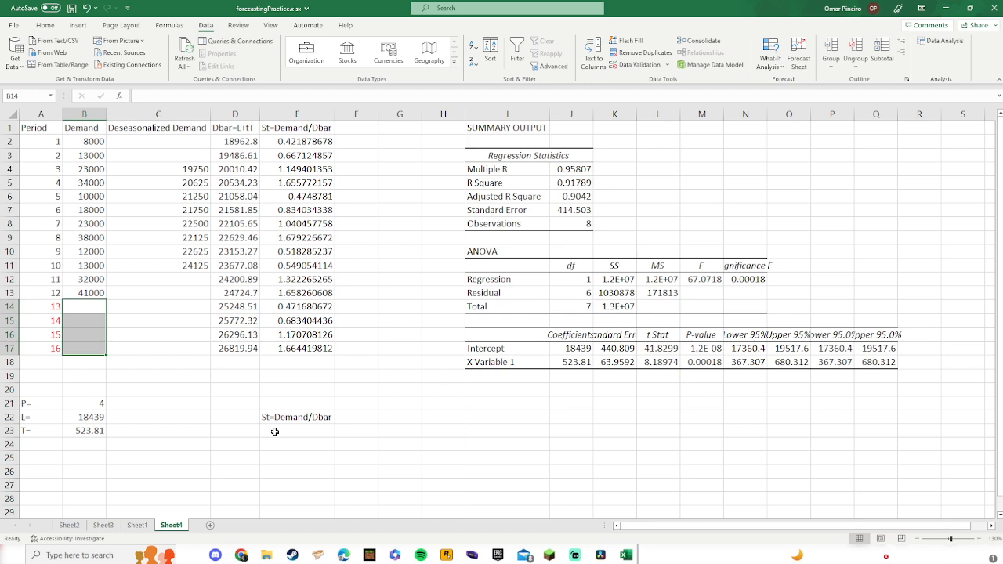
{"action": "left_click", "coordinate": [275, 432]}
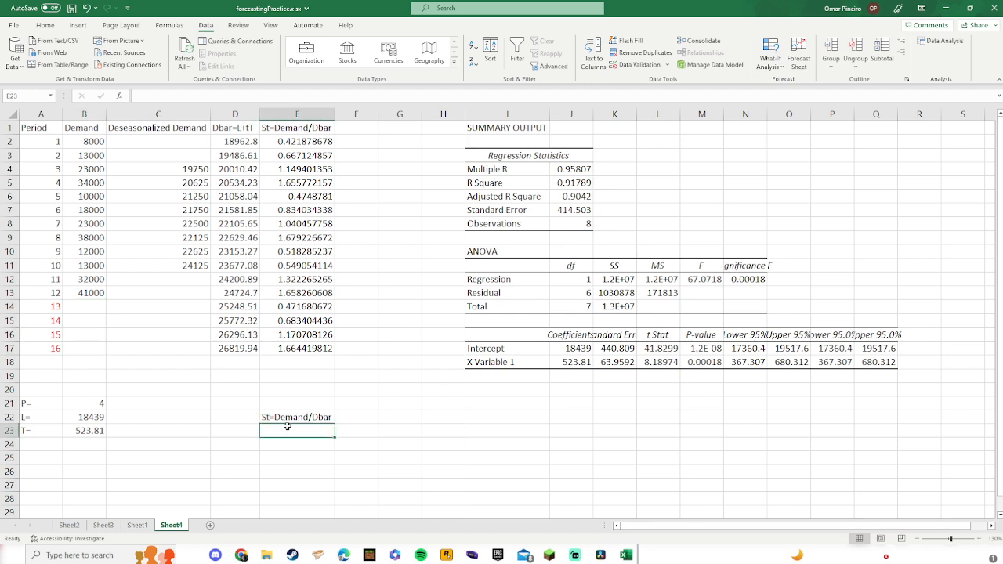
{"action": "type", "text": "St"}
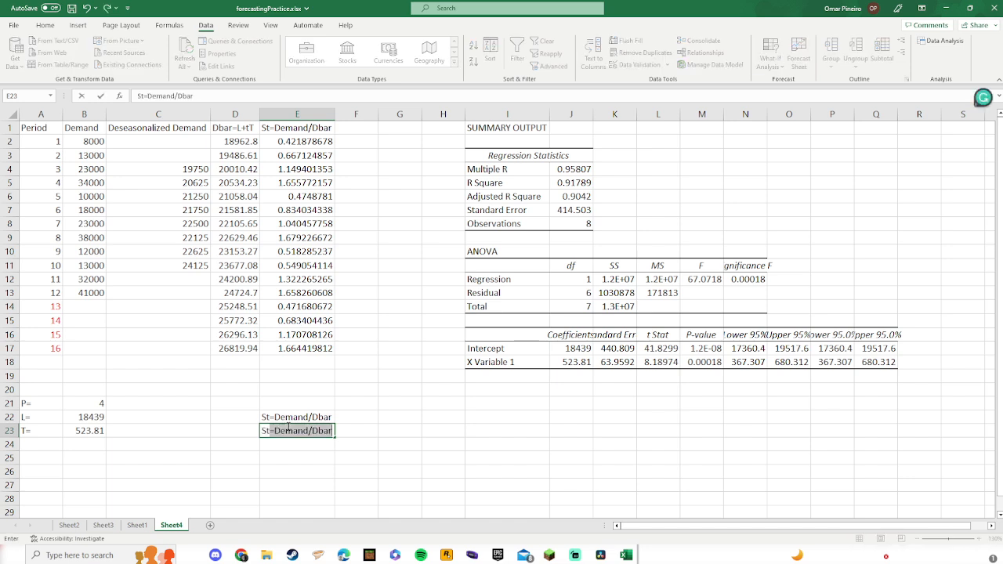
{"action": "type", "text": "*Dbar"}
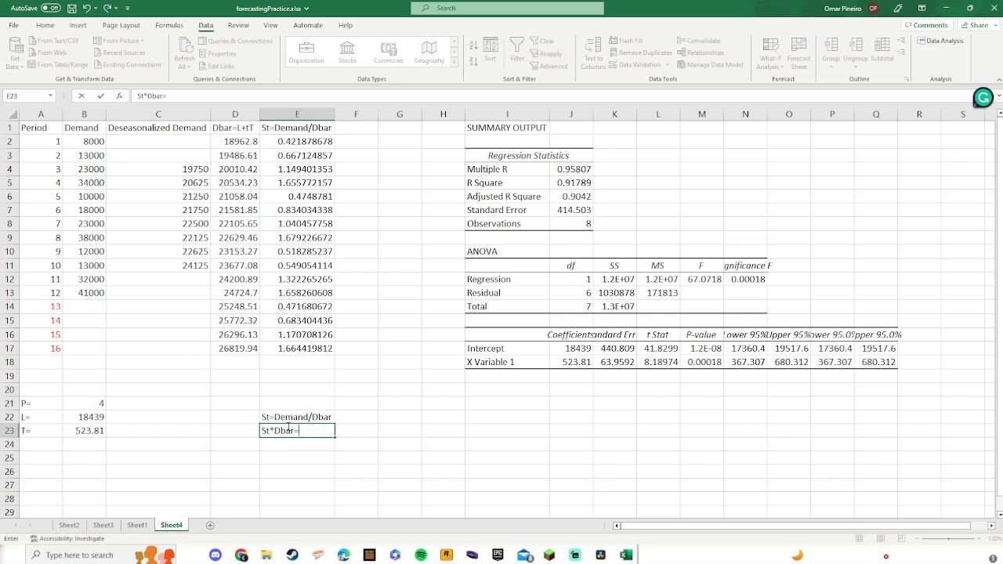
{"action": "type", "text": "=Dme"}
{"action": "key", "text": "BackSpace"}
{"action": "key", "text": "BackSpace"}
{"action": "key", "text": "BackSpace"}
{"action": "key", "text": "BackSpace"}
{"action": "key", "text": "BackSpace"}
{"action": "type", "text": "e"}
{"action": "key", "text": "Return"}
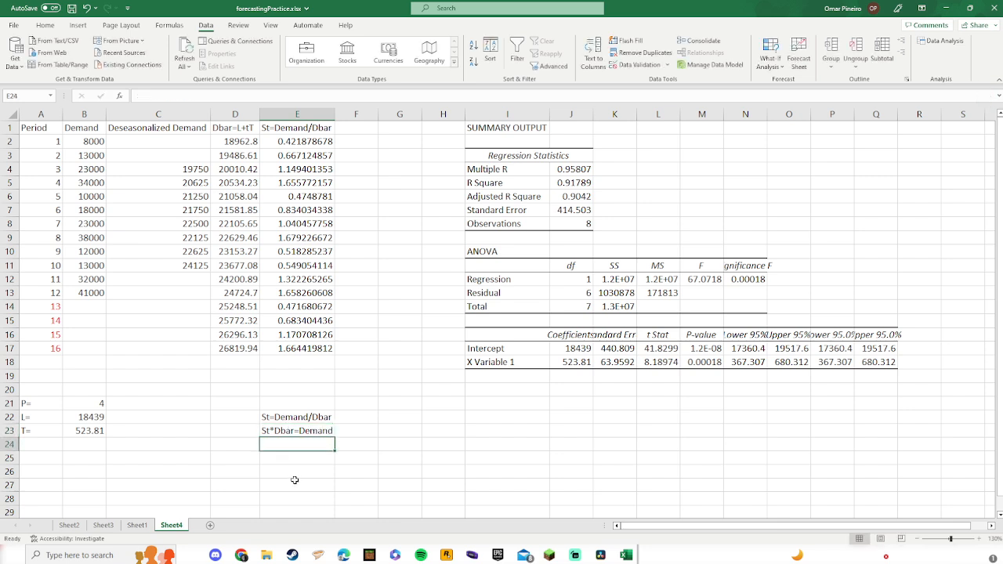
Step: Enter =E14*D14 in B14 and fill it down through B17 to forecast demand for periods 13 to 16
{"action": "left_click", "coordinate": [97, 307]}
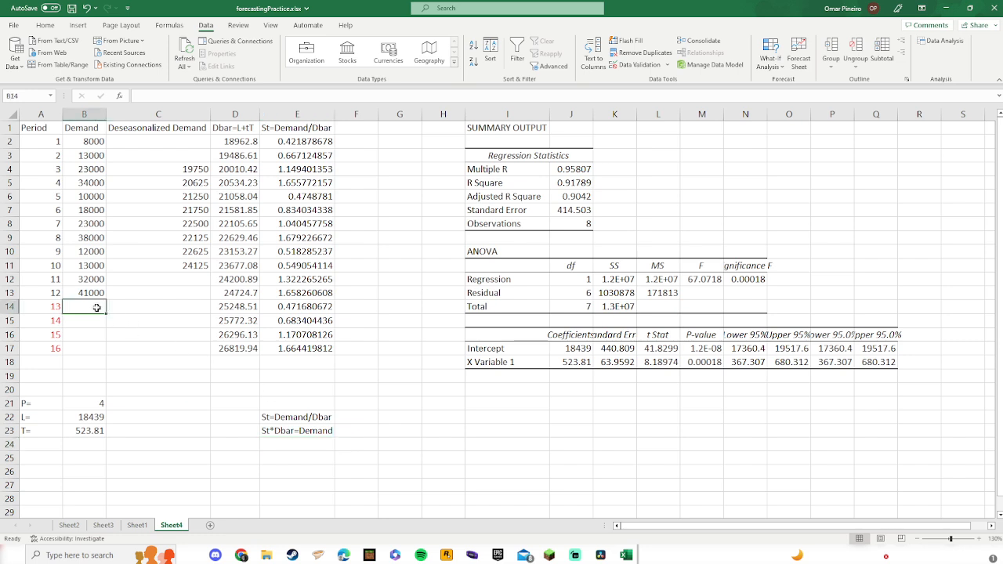
{"action": "type", "text": "="}
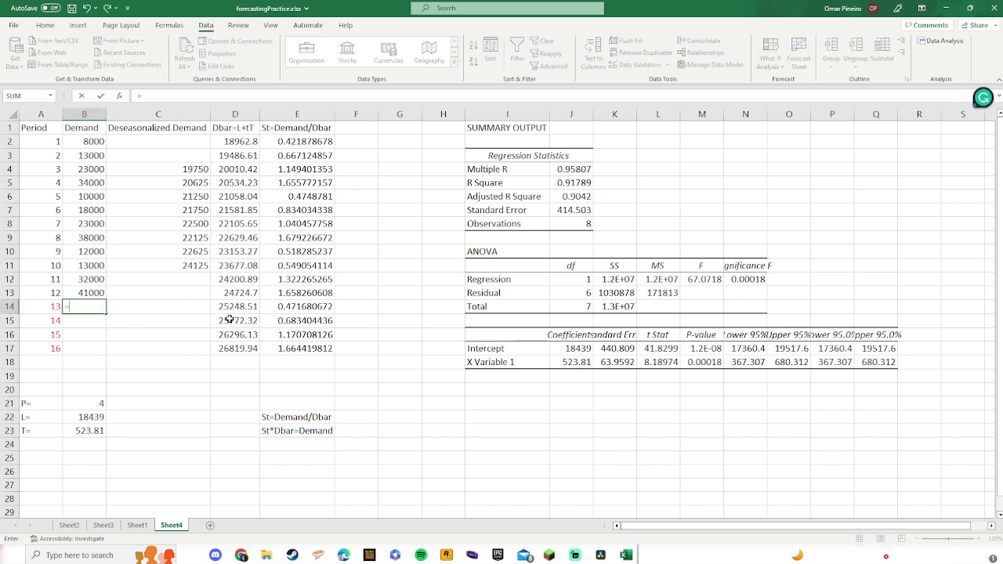
{"action": "left_click", "coordinate": [308, 304]}
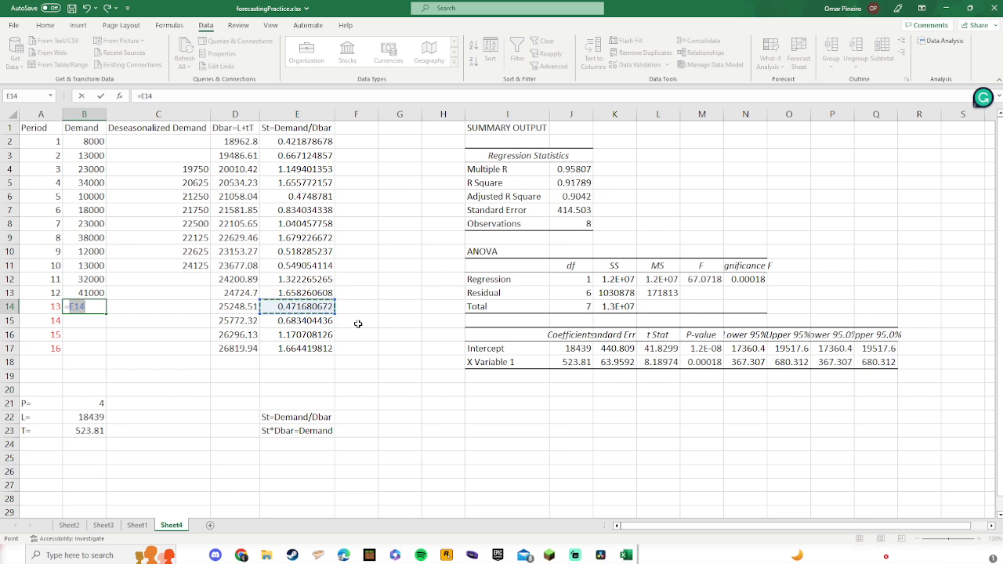
{"action": "type", "text": "*"}
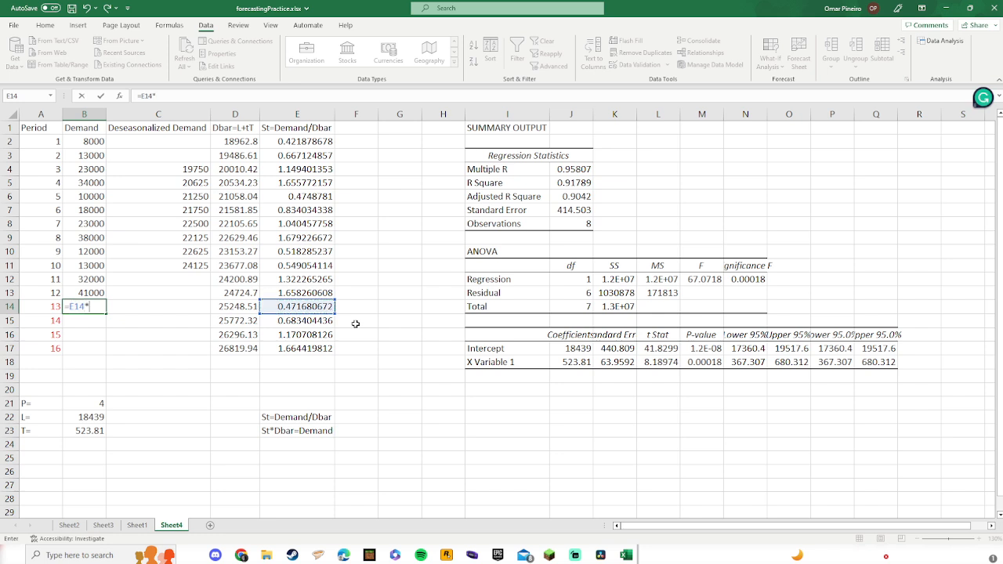
{"action": "left_click", "coordinate": [236, 307]}
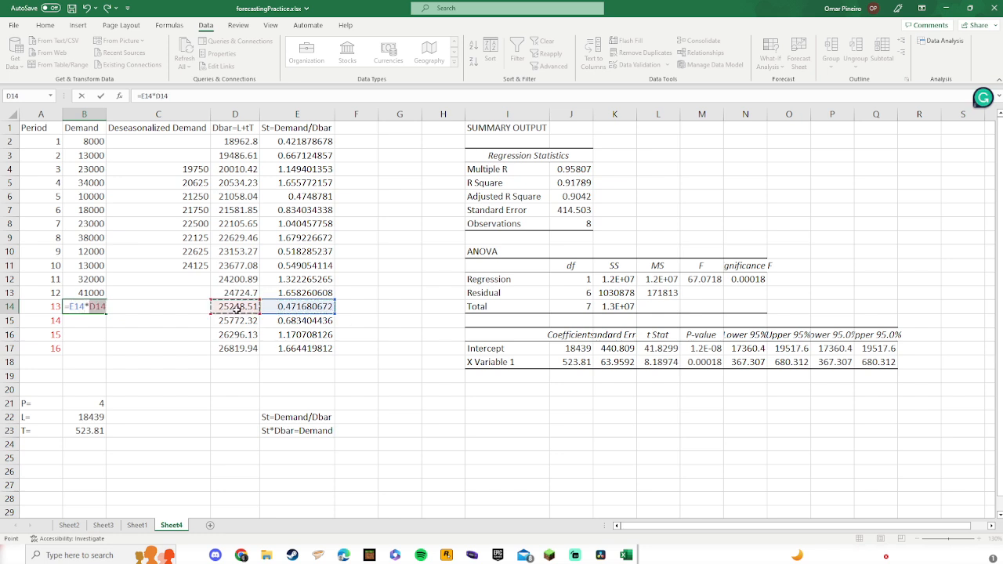
{"action": "key", "text": "Return"}
{"action": "left_click", "coordinate": [93, 308]}
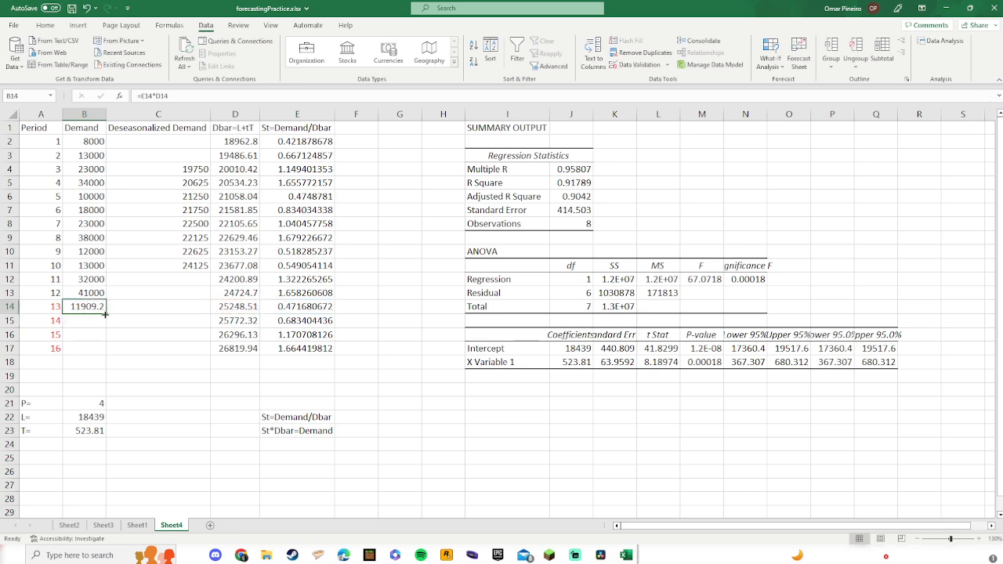
{"action": "left_click_drag", "start_coordinate": [105, 314], "coordinate": [105, 354]}
{"action": "left_click", "coordinate": [156, 377]}
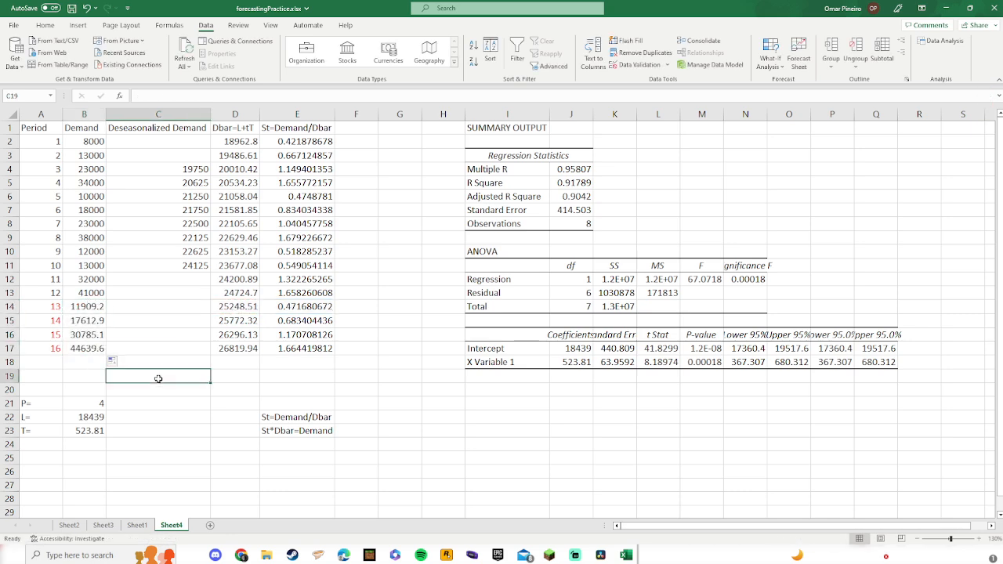
Step: Compare the forecast demand values with the matching cells on Sheet1, switching between the two sheets
{"action": "left_click", "coordinate": [135, 525]}
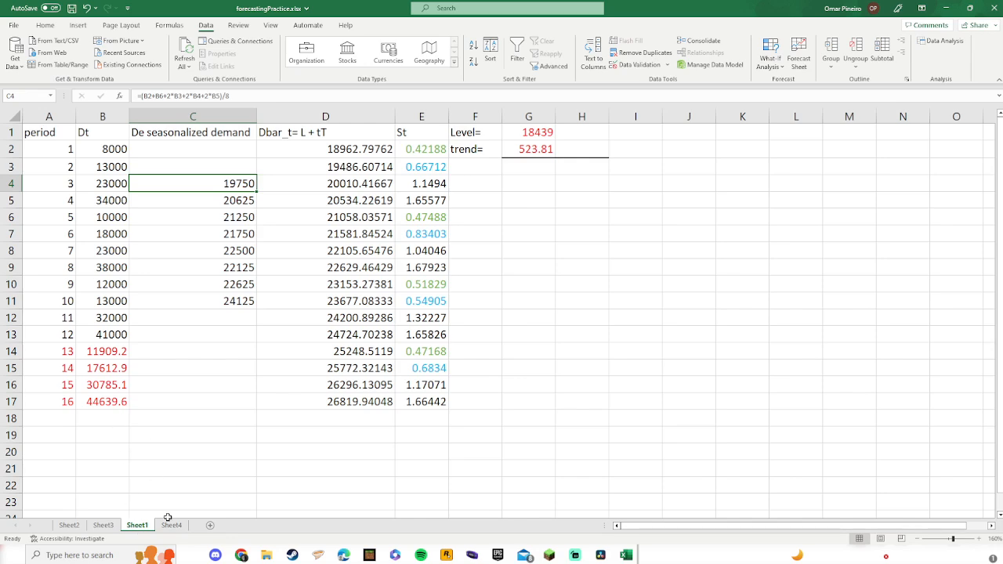
{"action": "left_click", "coordinate": [169, 524]}
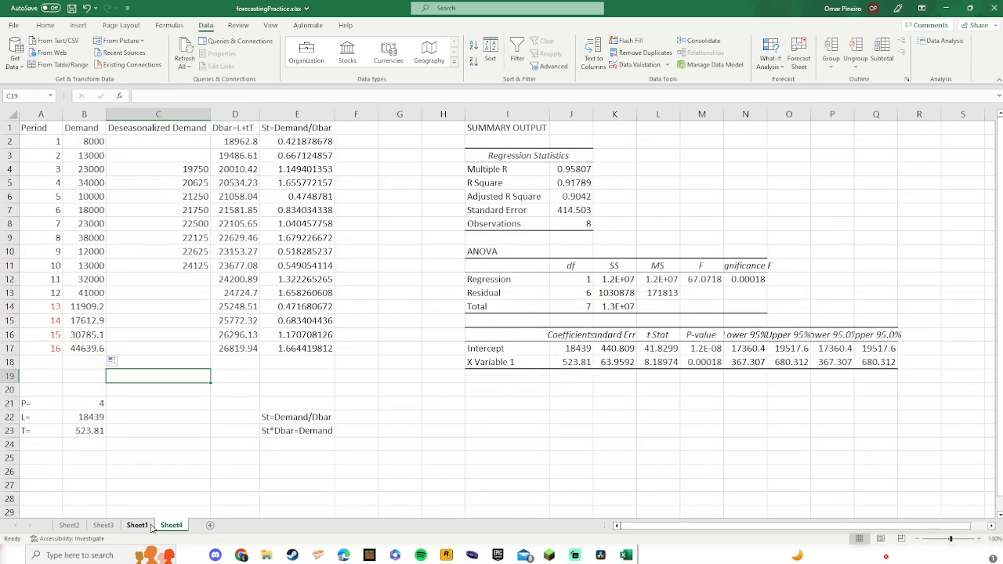
{"action": "left_click", "coordinate": [138, 525]}
{"action": "left_click", "coordinate": [101, 352]}
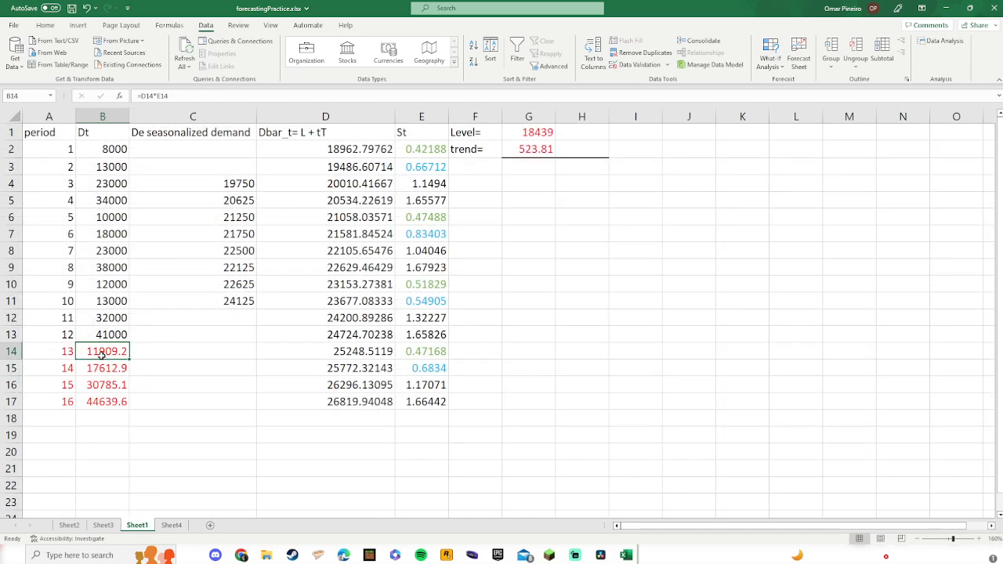
{"action": "left_click", "coordinate": [171, 525]}
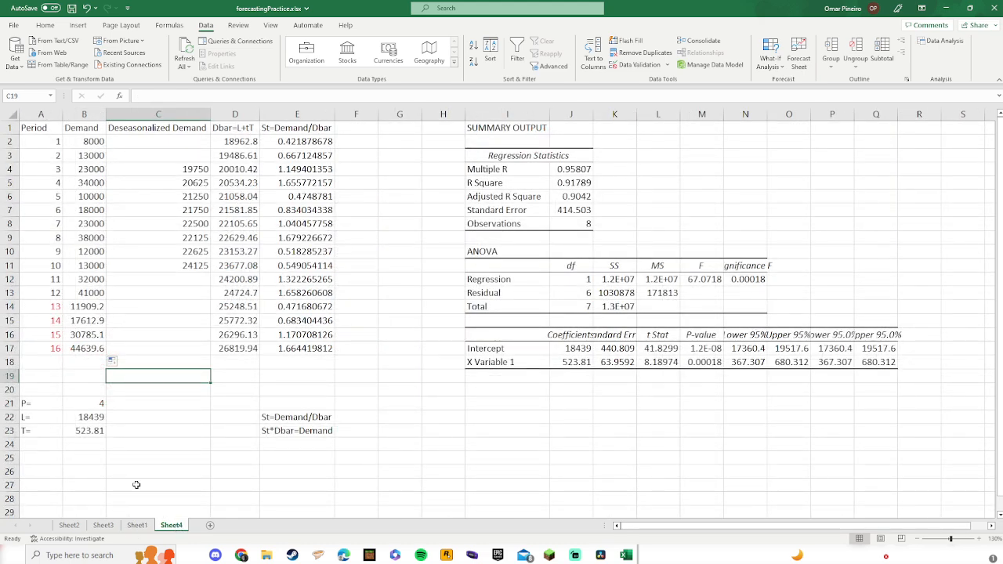
{"action": "left_click", "coordinate": [138, 525]}
{"action": "left_click", "coordinate": [115, 365]}
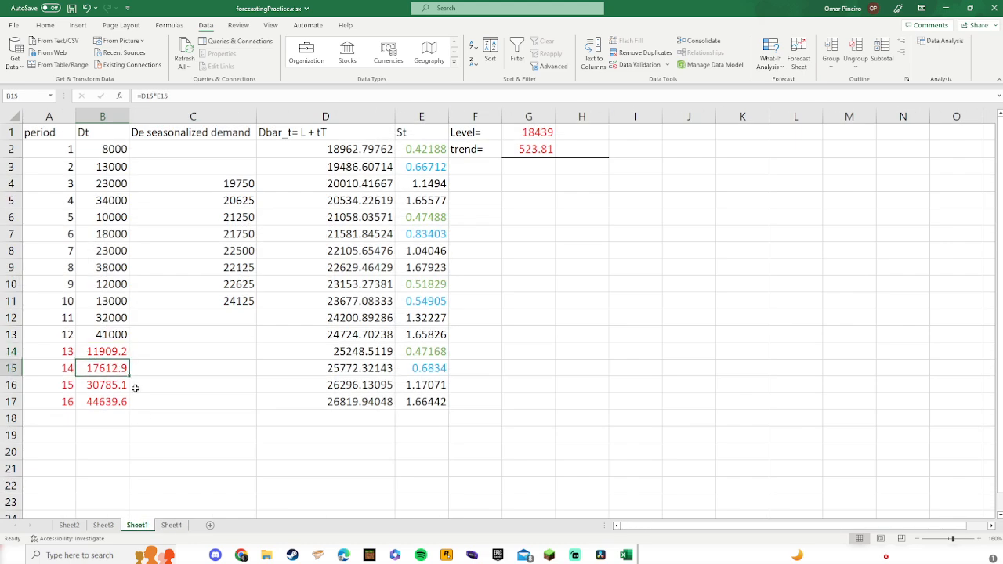
{"action": "left_click", "coordinate": [171, 525]}
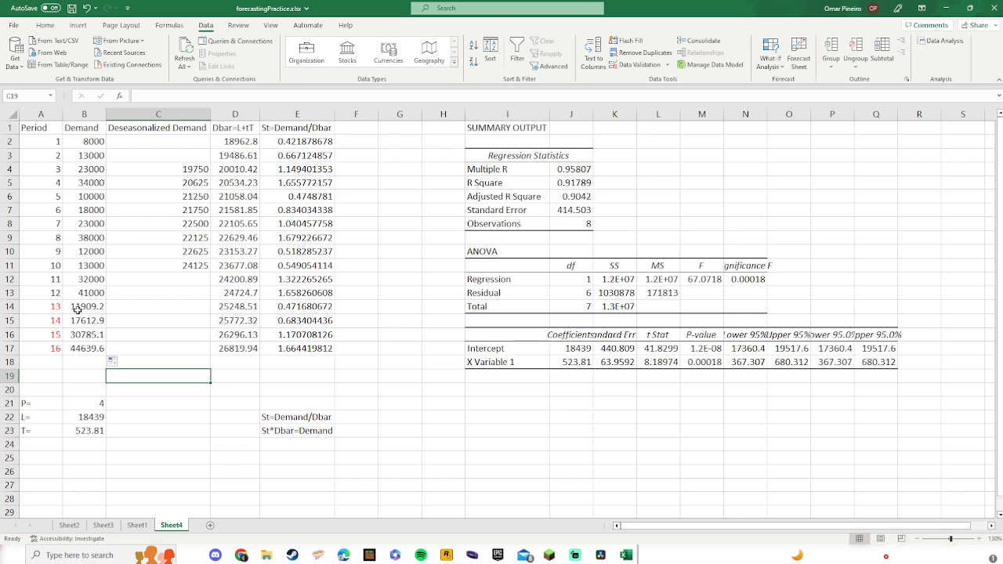
Step: Give the forecast cells B14:B17 and D14:D17 a red font colour
{"action": "left_click_drag", "start_coordinate": [78, 307], "coordinate": [86, 348]}
{"action": "left_click", "coordinate": [45, 25]}
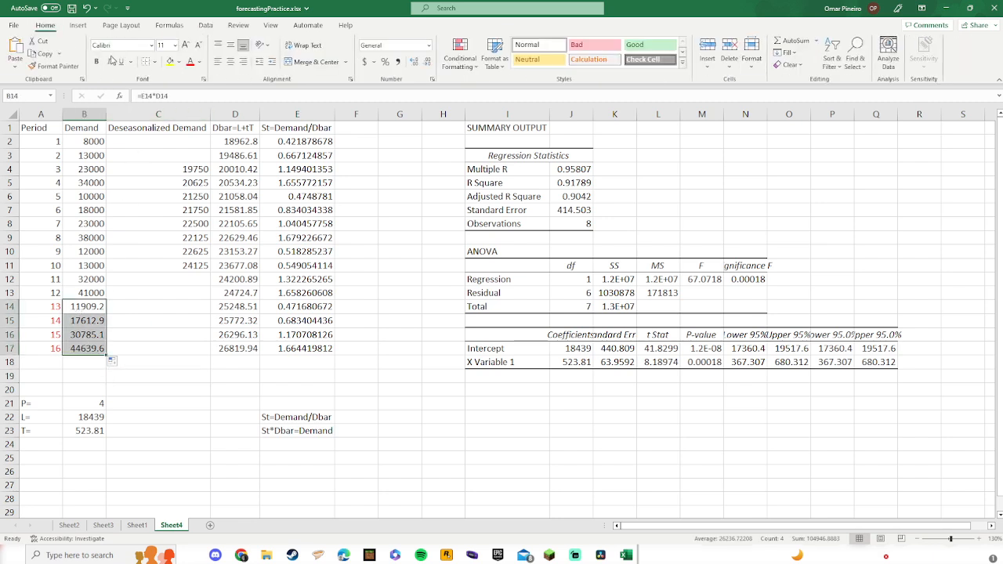
{"action": "left_click", "coordinate": [191, 61]}
{"action": "left_click_drag", "start_coordinate": [222, 308], "coordinate": [236, 349]}
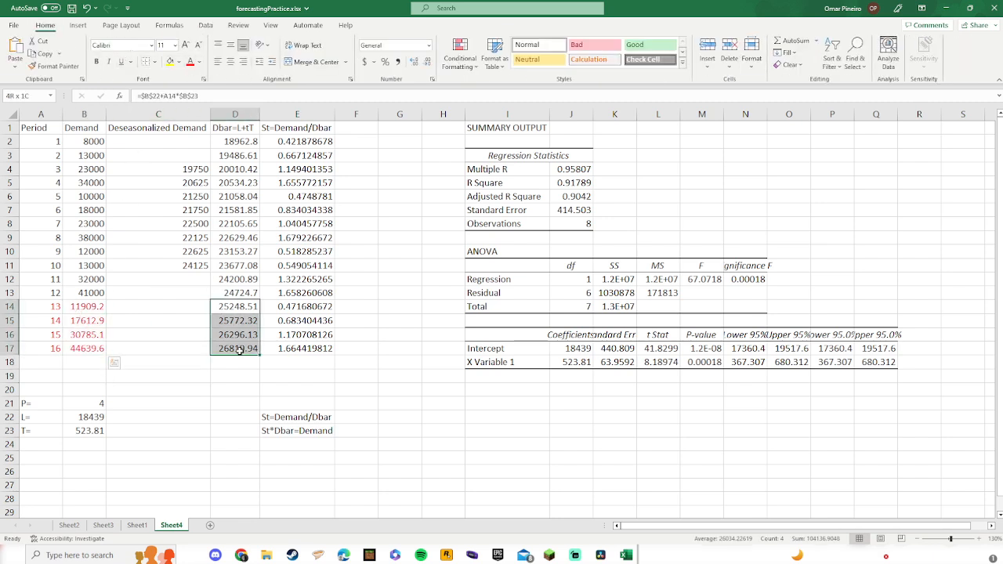
{"action": "left_click", "coordinate": [191, 61]}
{"action": "left_click", "coordinate": [191, 390]}
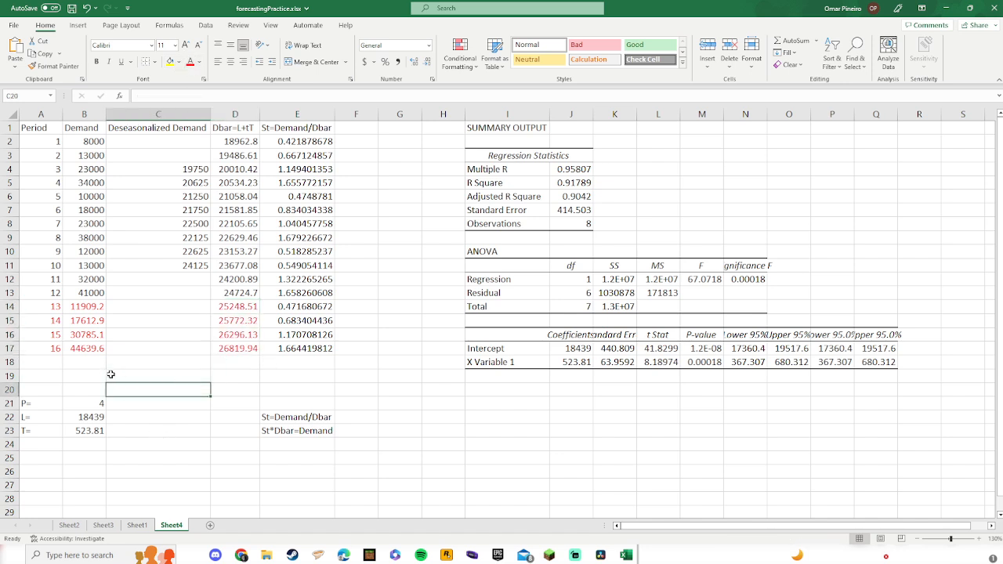
{"action": "left_click", "coordinate": [85, 403]}
{"action": "left_click", "coordinate": [138, 406]}
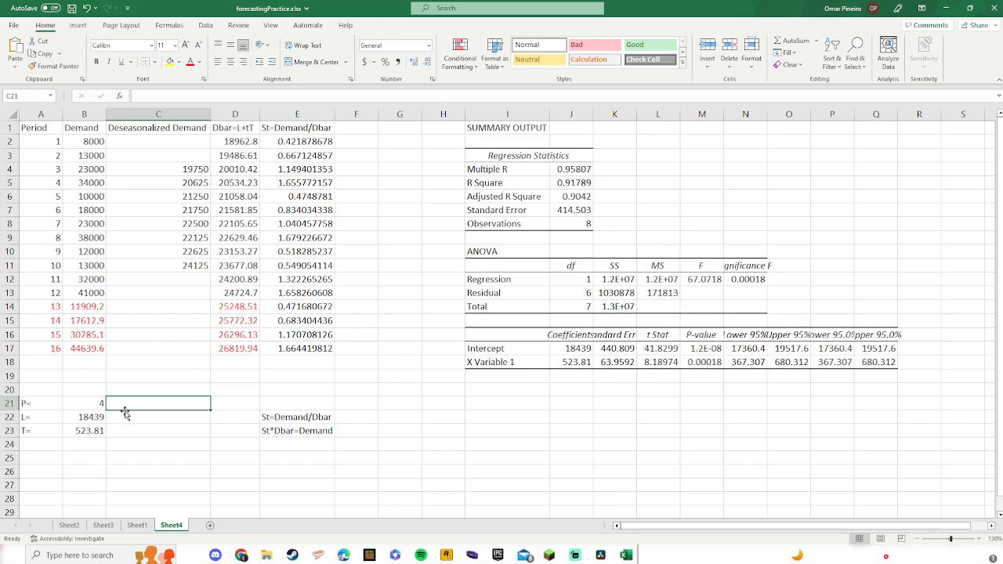